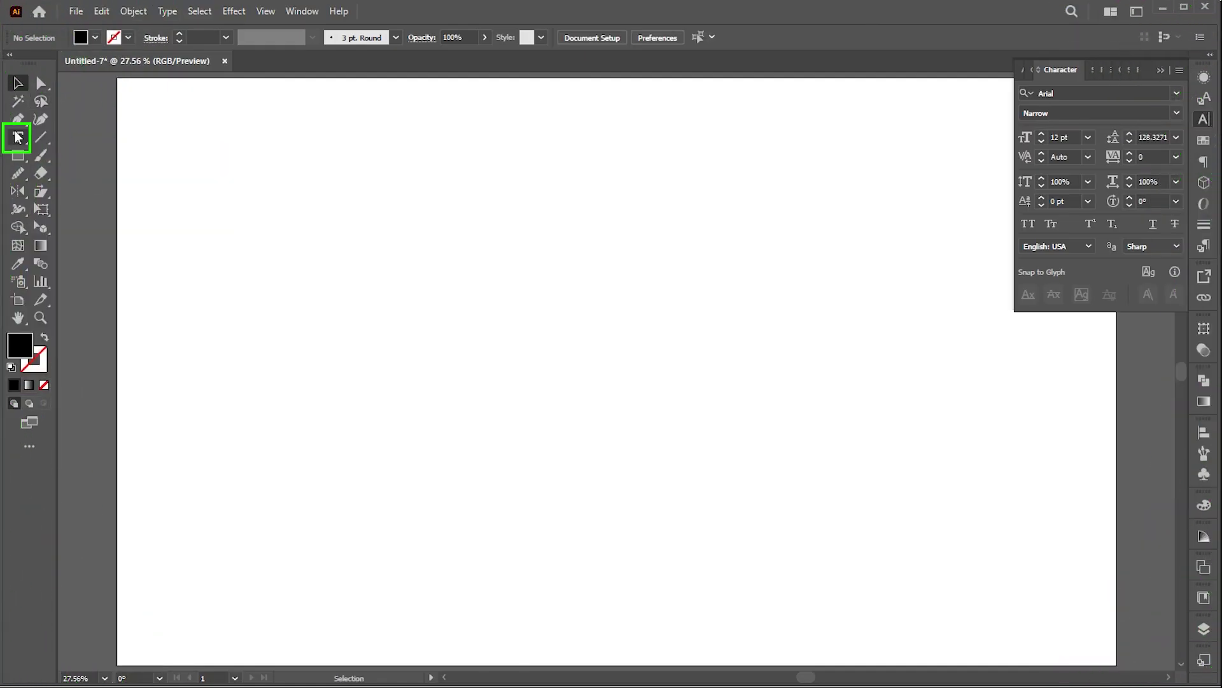
- Pick the Type tool from the toolbar to add text to the empty Untitled-7 artboard
click(17, 136)
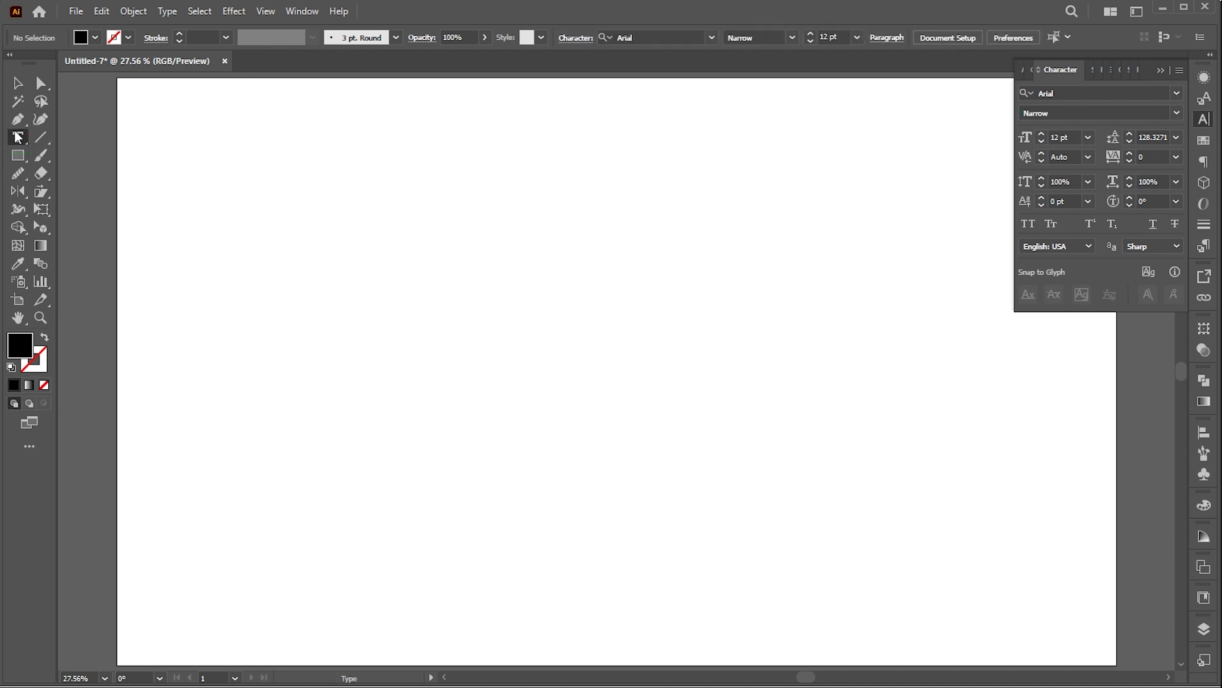
- Type 'good things take time' and enlarge it to about 195 pt, moved right and down
click(436, 293)
key(BackSpace)
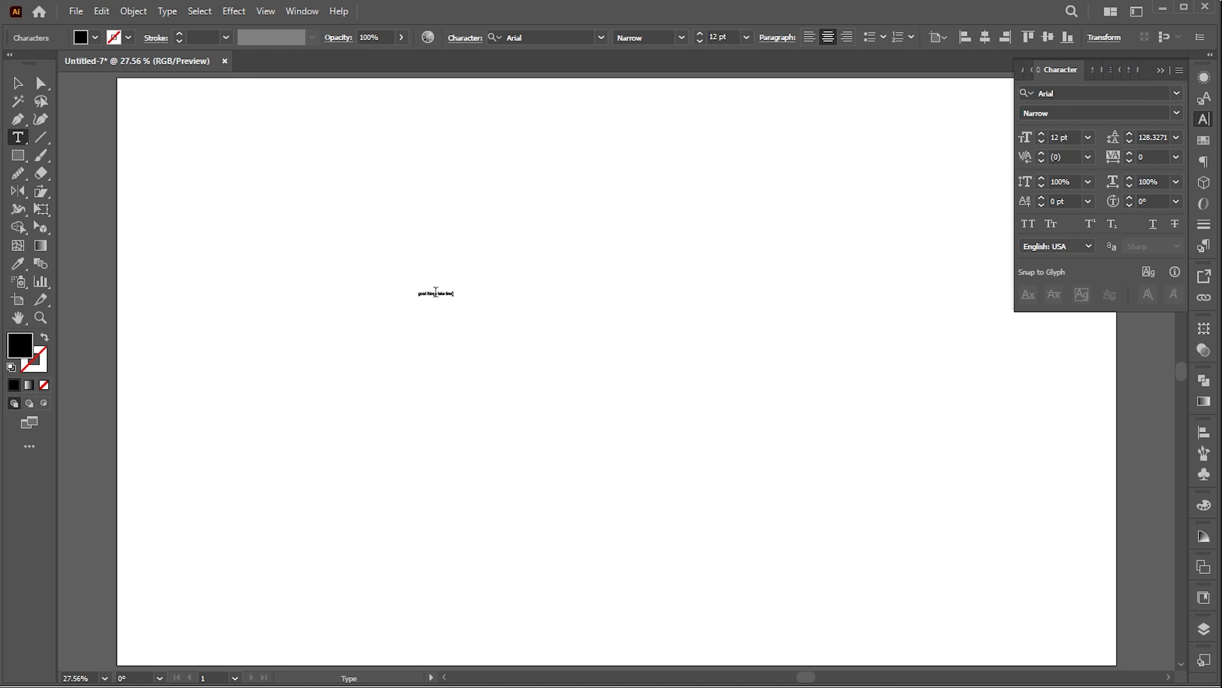
key(Escape)
drag(451, 297, 720, 439)
drag(555, 313, 633, 350)
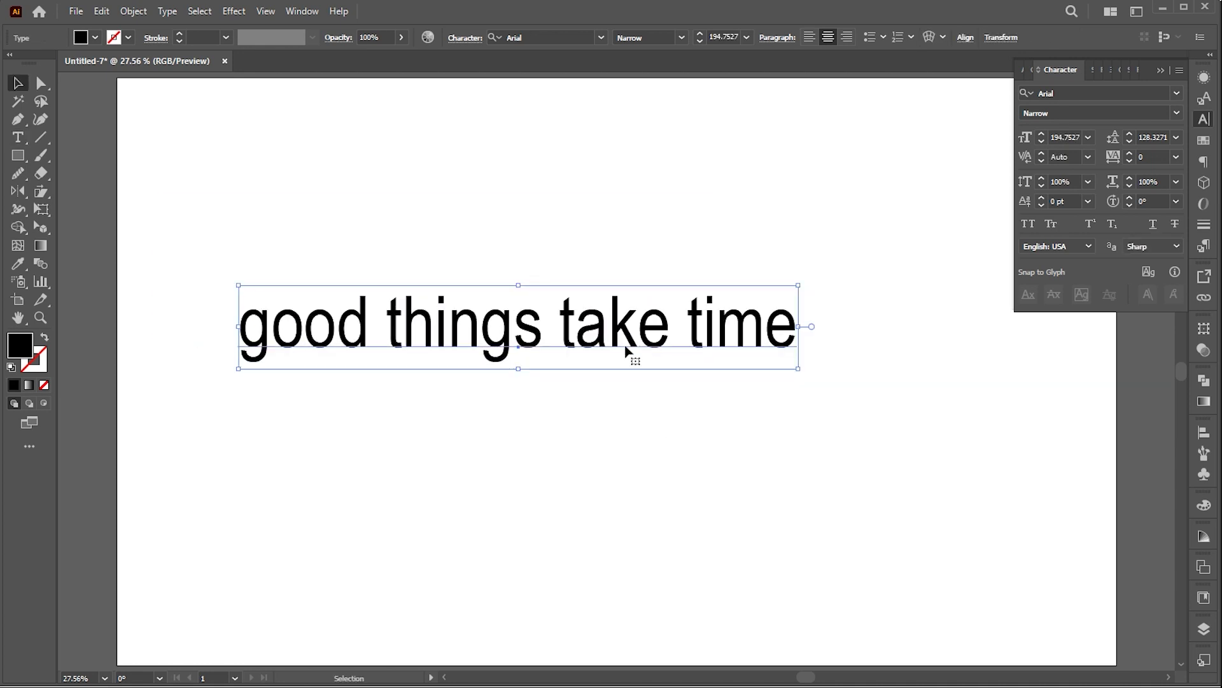
- Break the phrase into three centred lines: good, things, take time
double_click(386, 324)
key(Return)
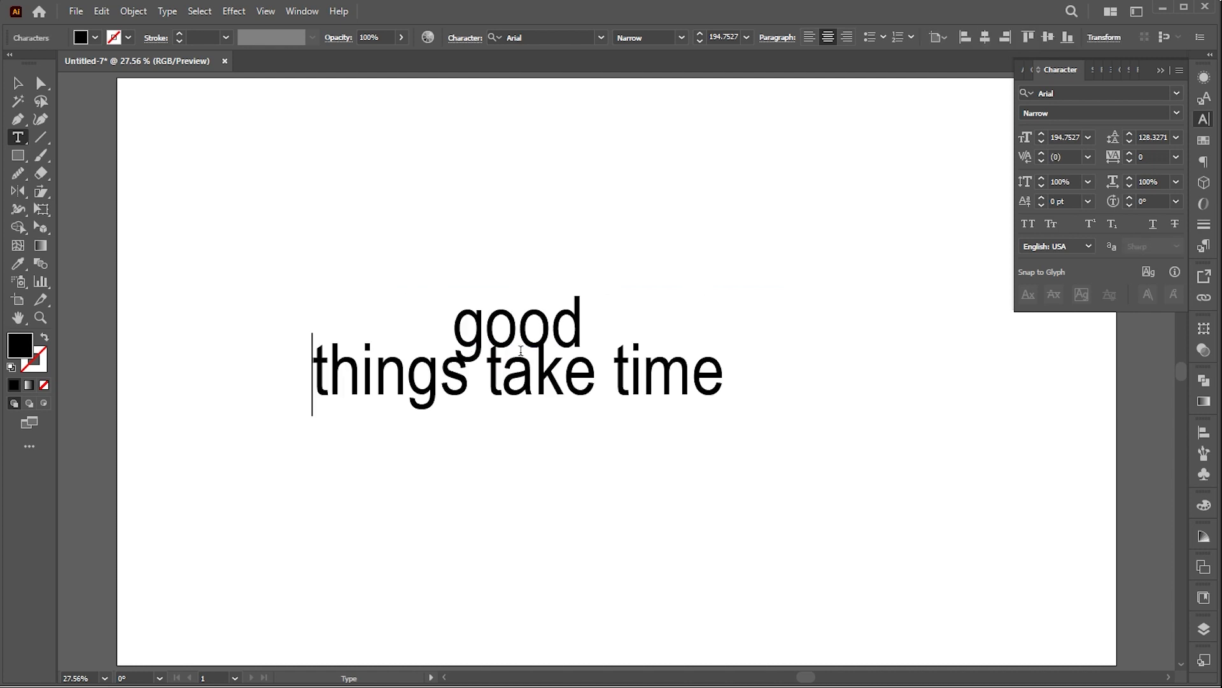
key(ctrl+Right)
key(BackSpace)
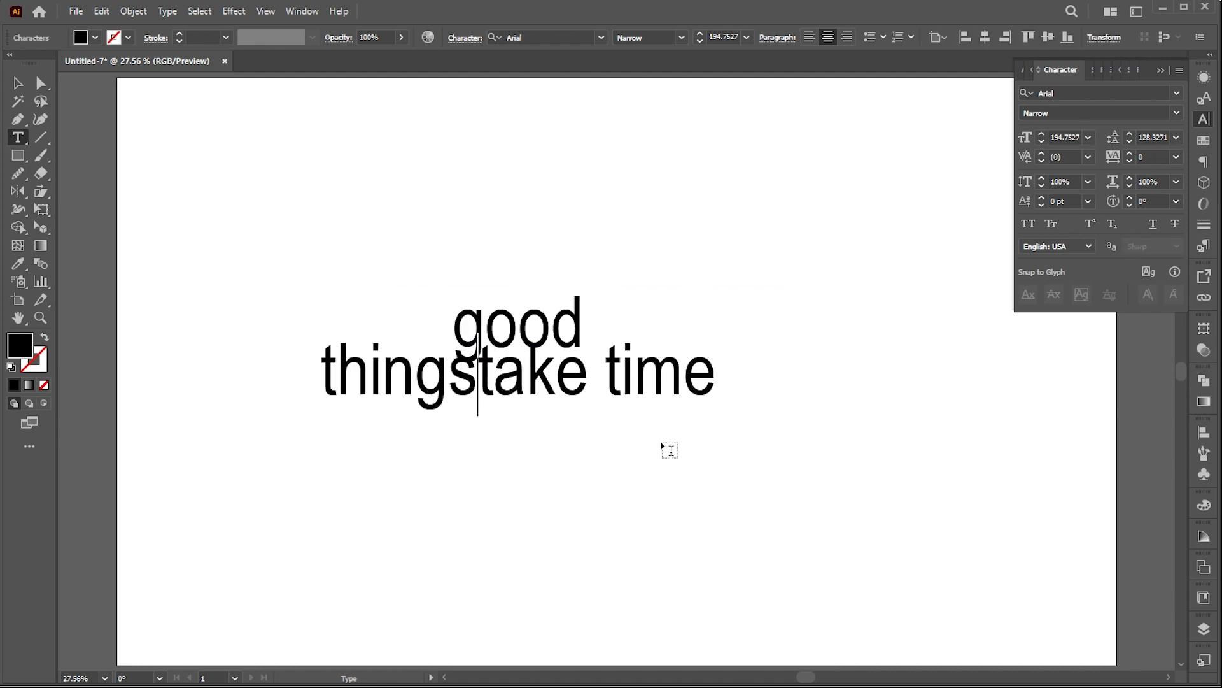
key(Return)
click(18, 83)
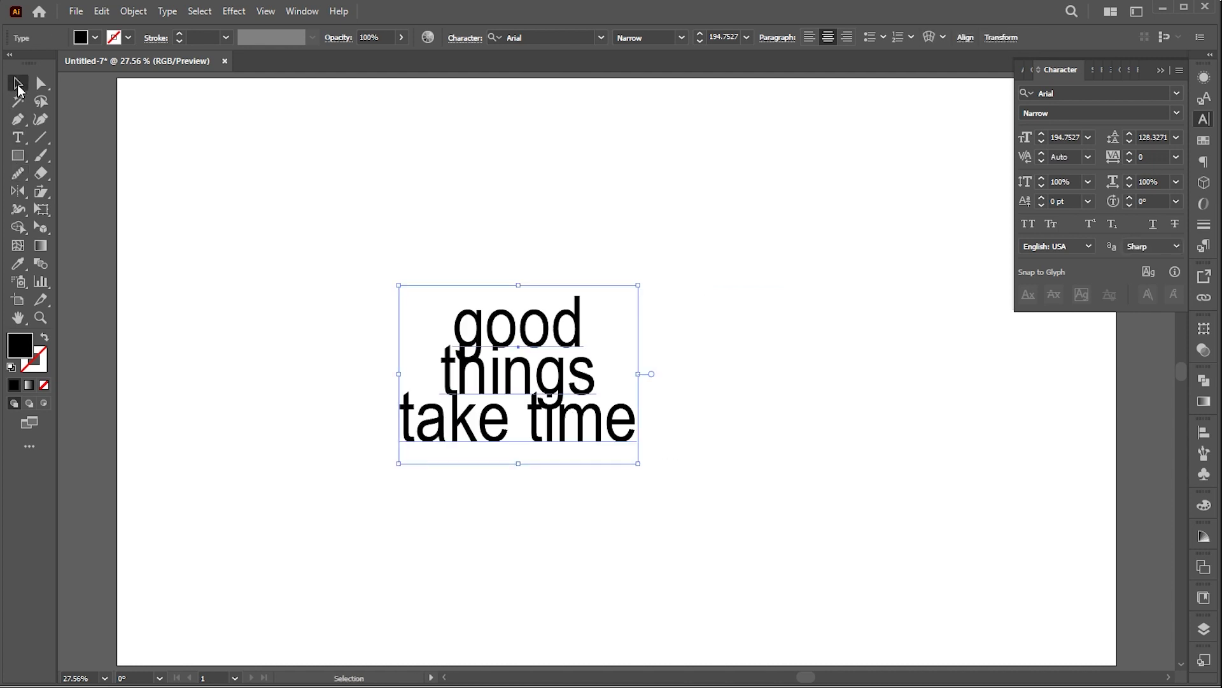
- Change the text to UPPERCASE and raise the leading to 192 pt
click(167, 12)
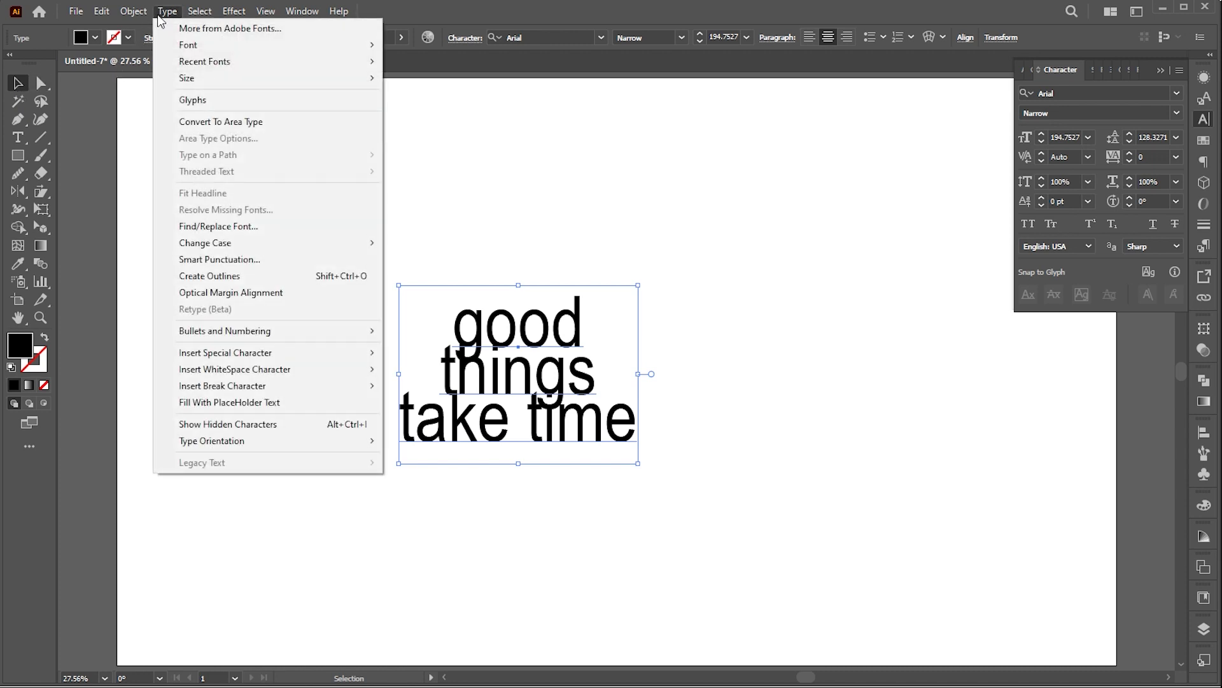
mouse_move(264, 247)
click(415, 244)
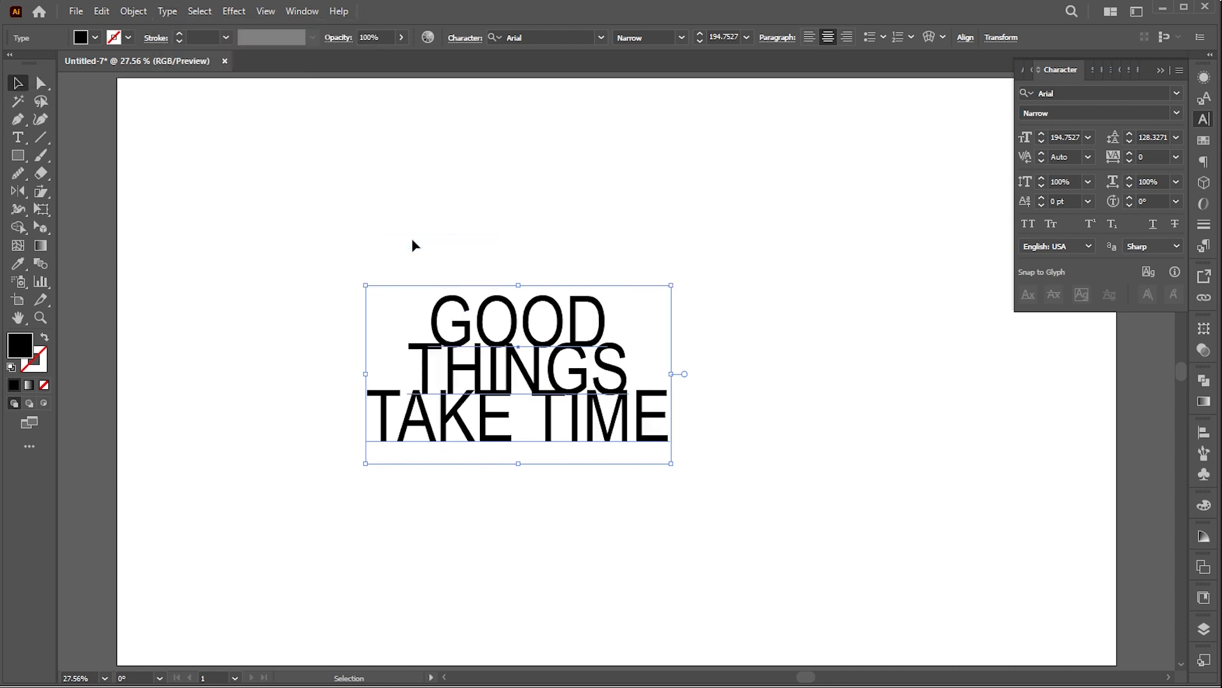
click(1130, 135)
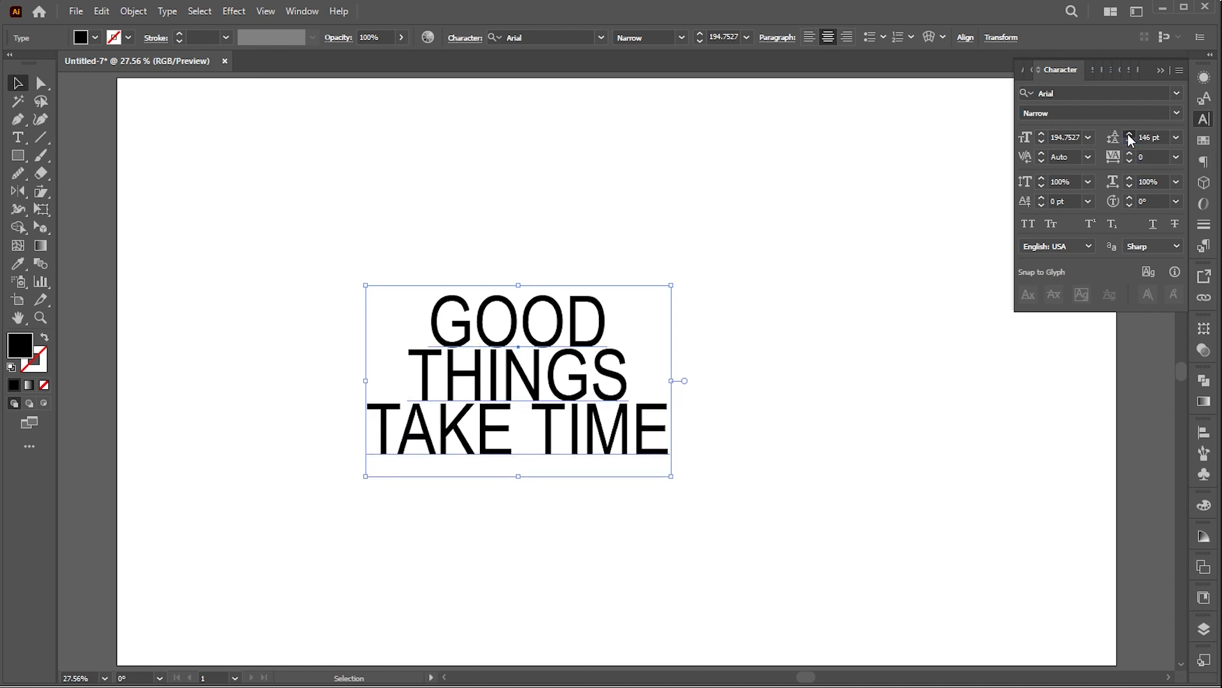
drag(1130, 138, 1130, 138)
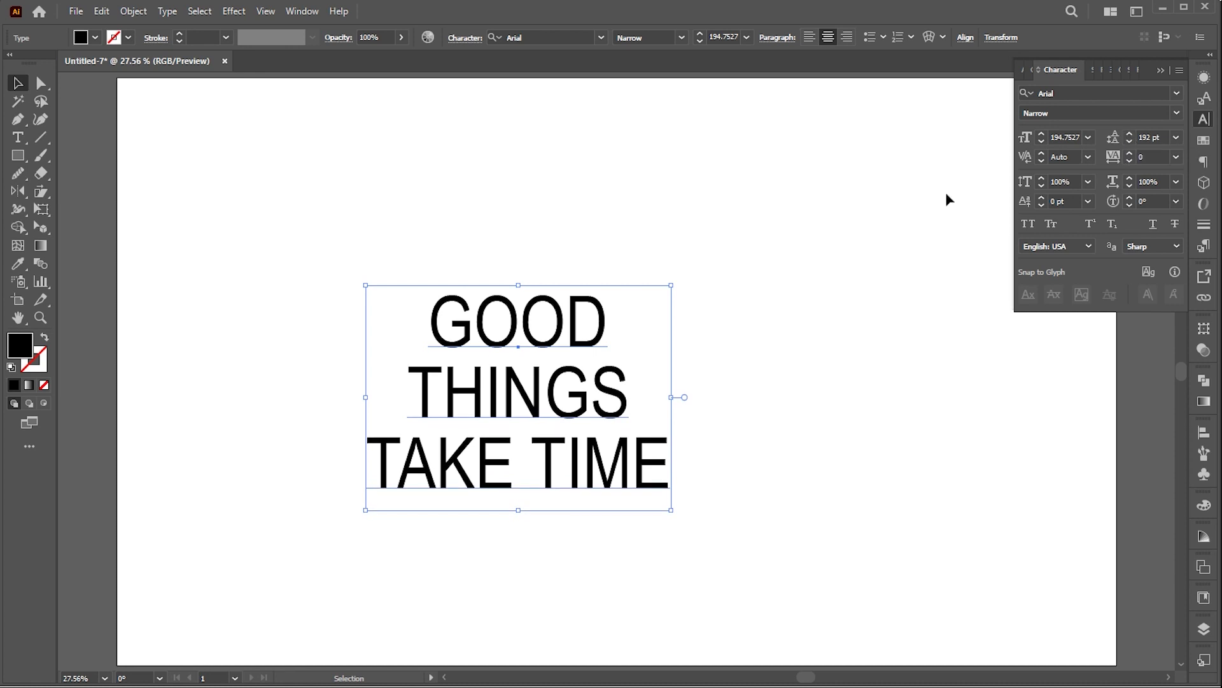
- Set the font to Poppins Black and move the block up and left
click(545, 37)
text(poppi)
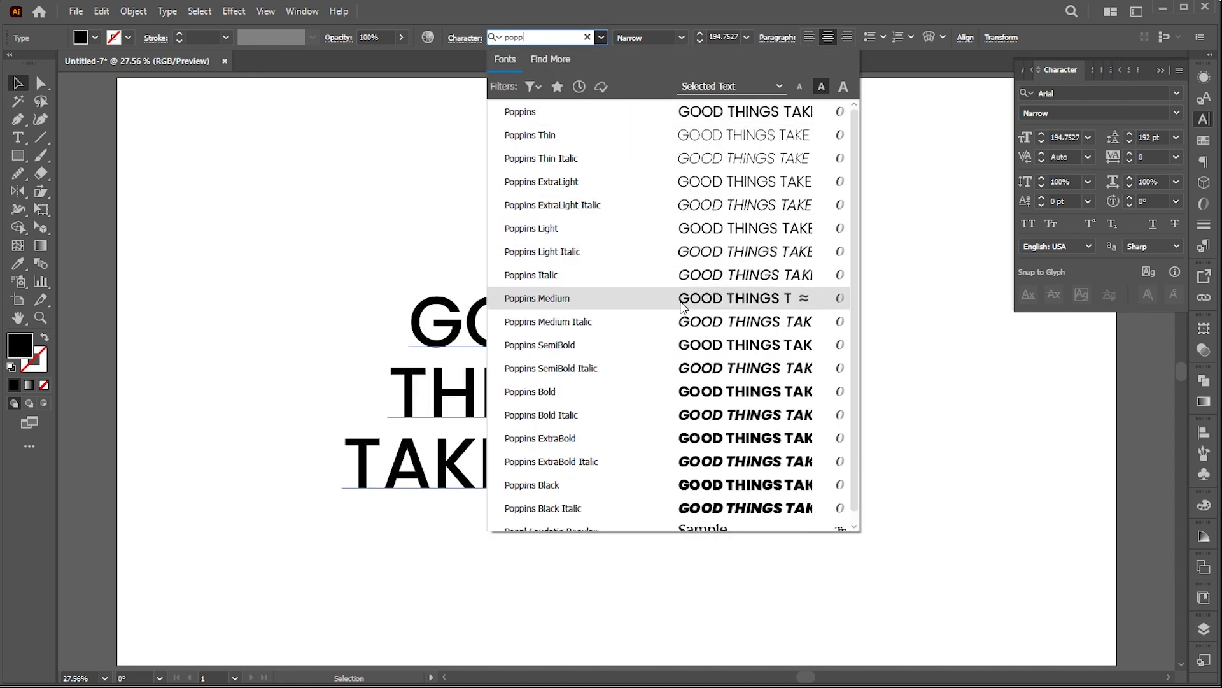
click(676, 482)
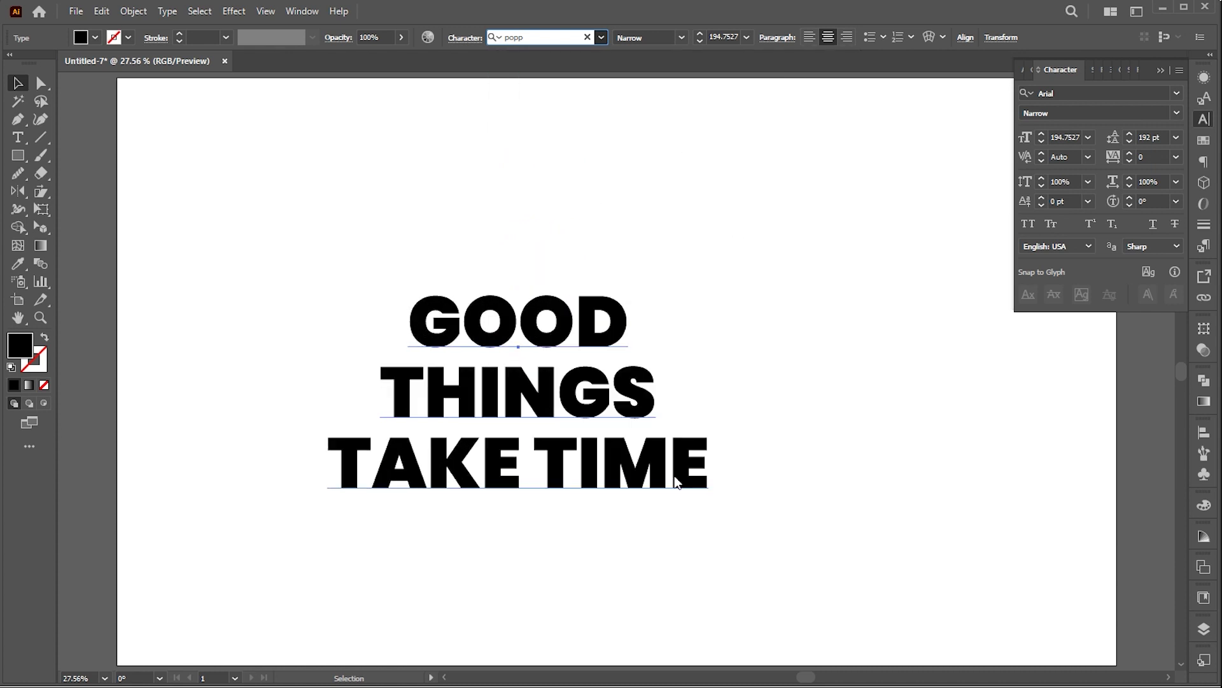
mouse_move(564, 483)
mouse_down()
mouse_move(494, 470)
mouse_move(502, 459)
mouse_up()
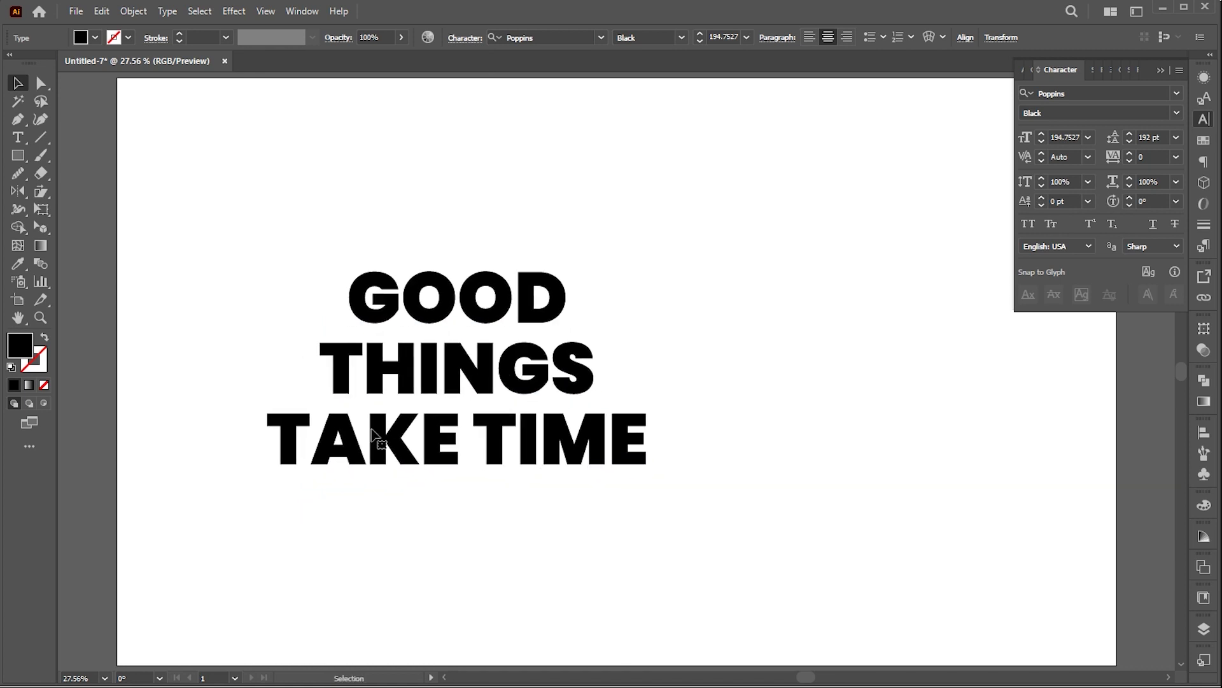
- Fill the text with orange #FFA852 and enlarge it slightly to 211.67 pt
double_click(24, 349)
drag(802, 212, 777, 146)
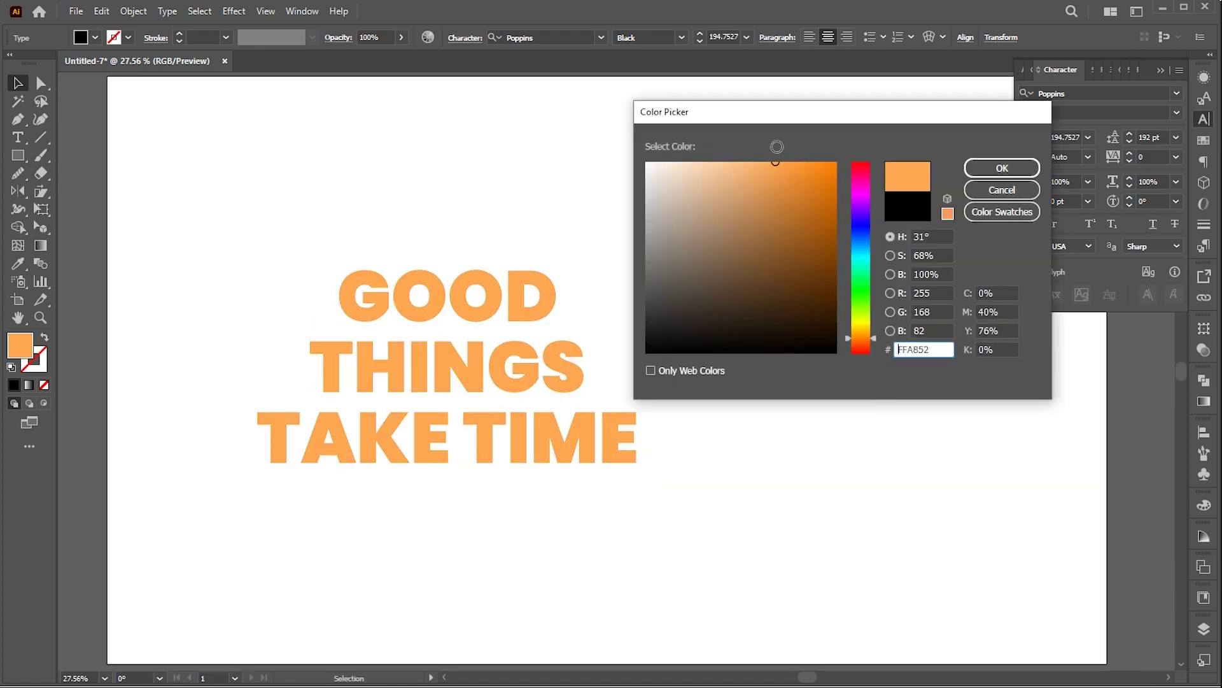
click(993, 168)
drag(449, 509, 448, 518)
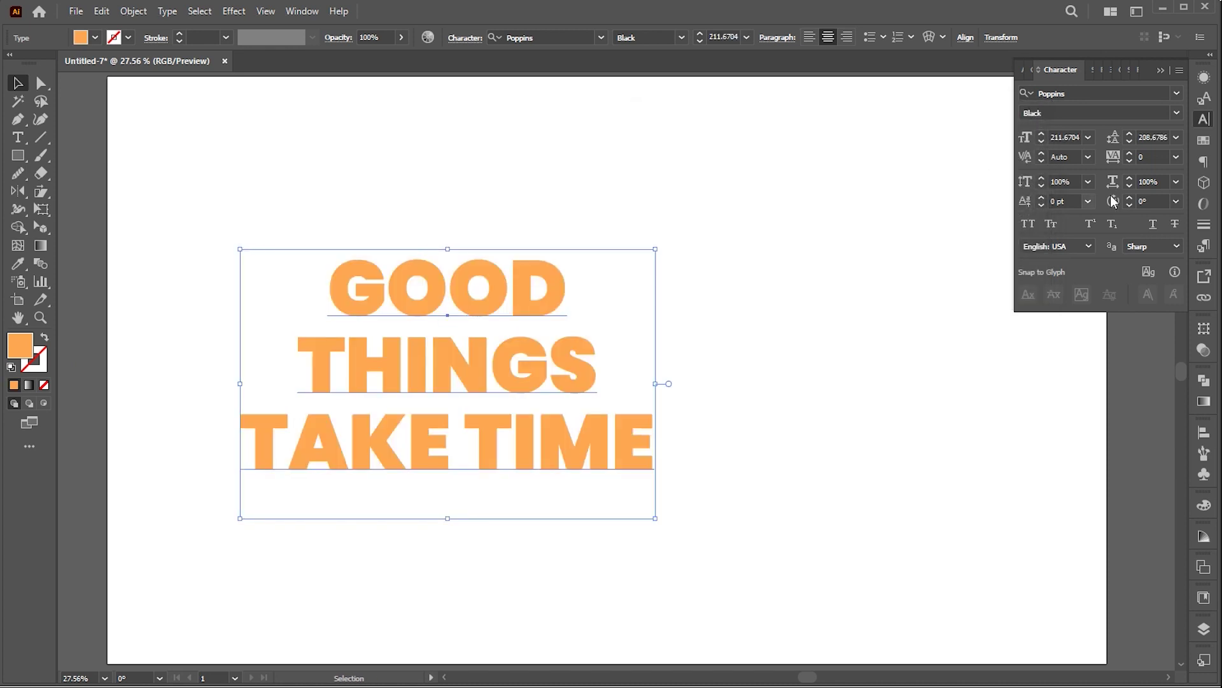
- Increase the leading to 232 pt and shift the block left and up
click(1129, 137)
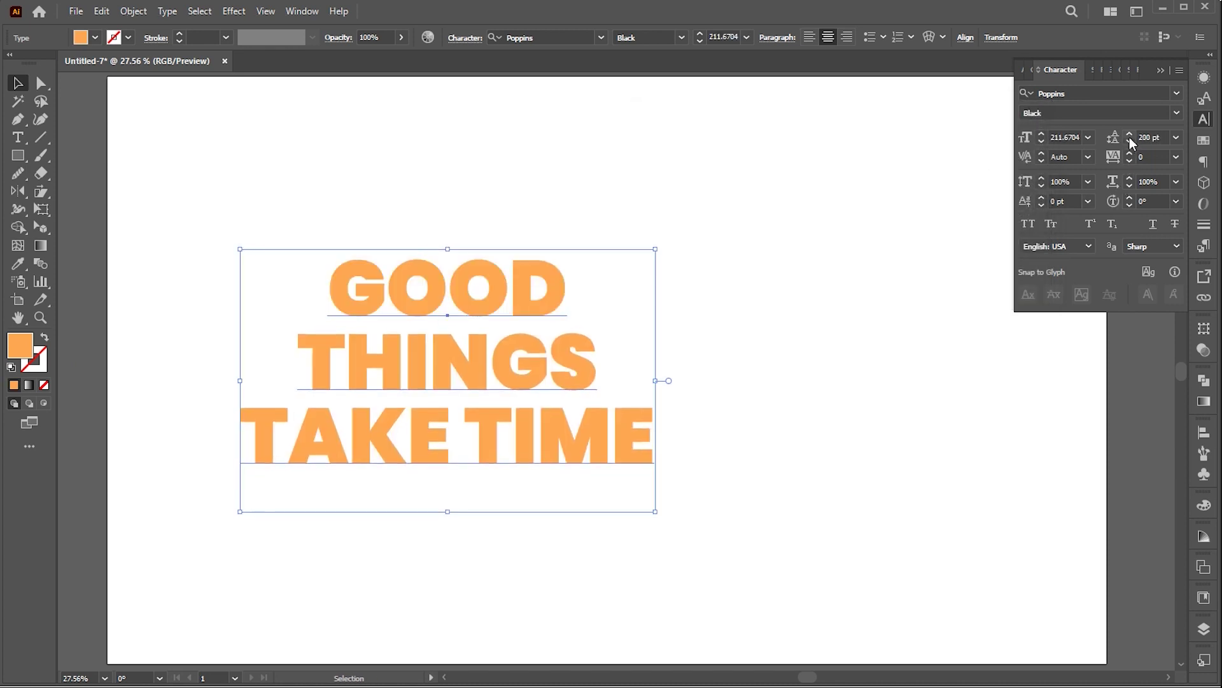
click(1128, 136)
click(1128, 136)
click(1130, 137)
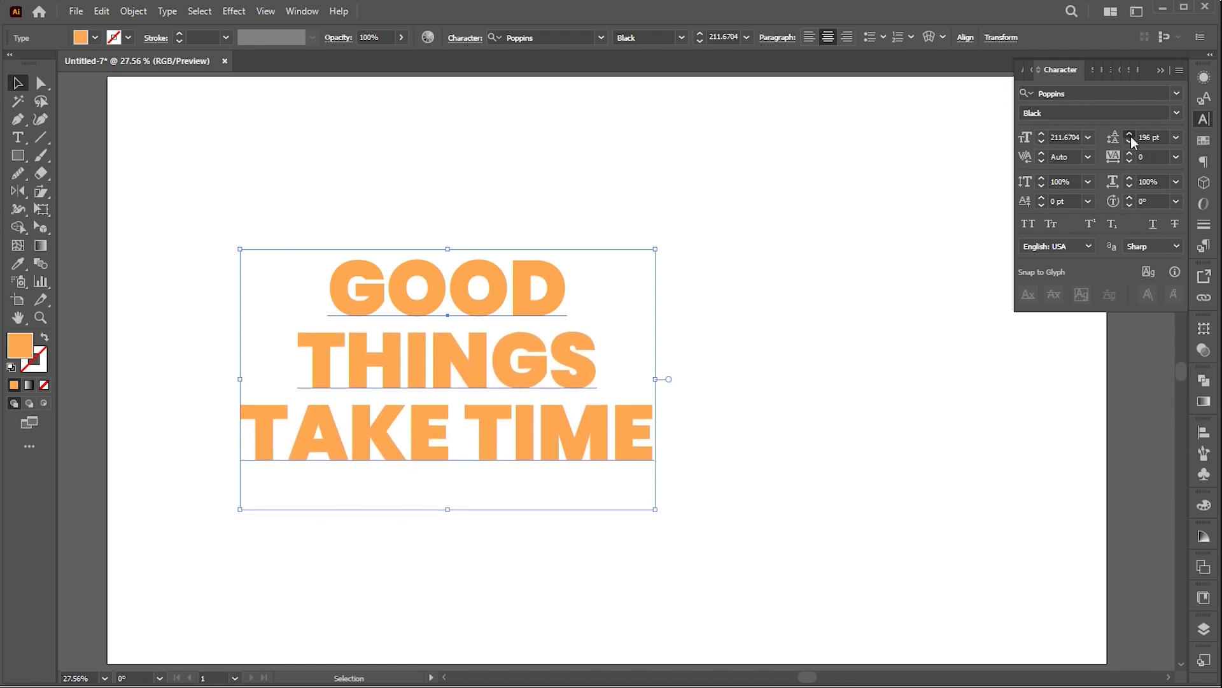
click(1131, 136)
drag(1130, 136, 1131, 136)
click(813, 267)
drag(480, 386, 435, 375)
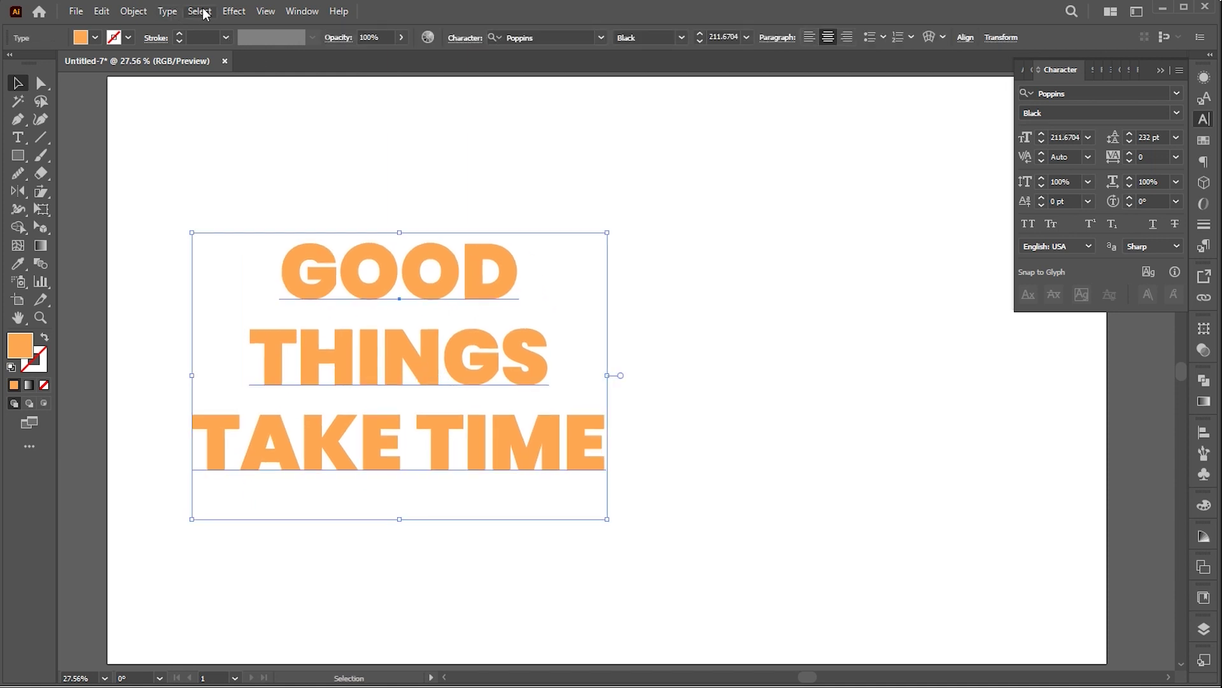
- Apply the 3D and Materials Inflate effect with a 60 px depth
click(233, 10)
mouse_move(319, 97)
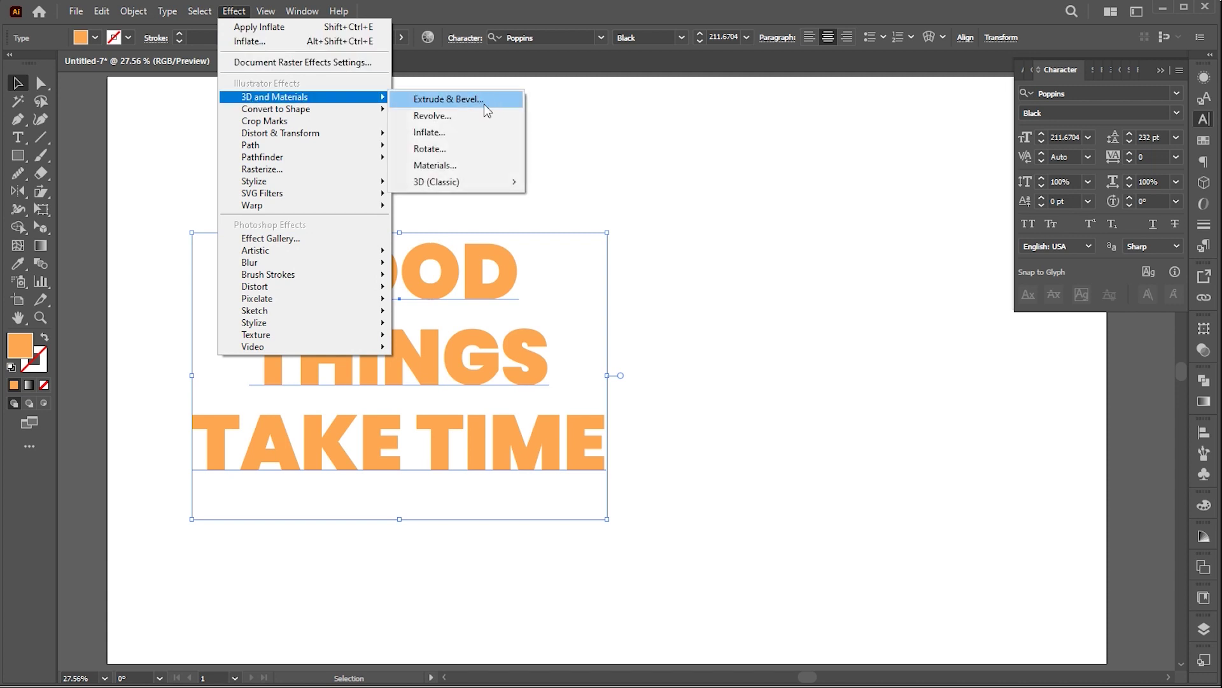
click(444, 135)
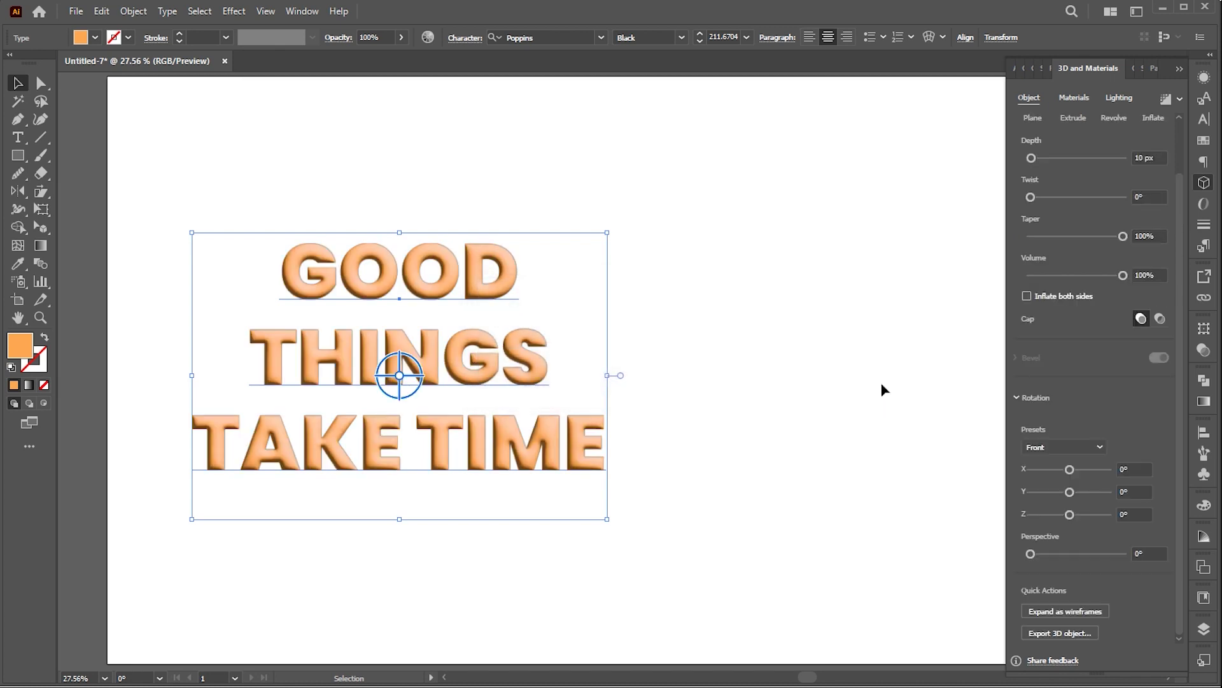
click(1162, 159)
text(60)
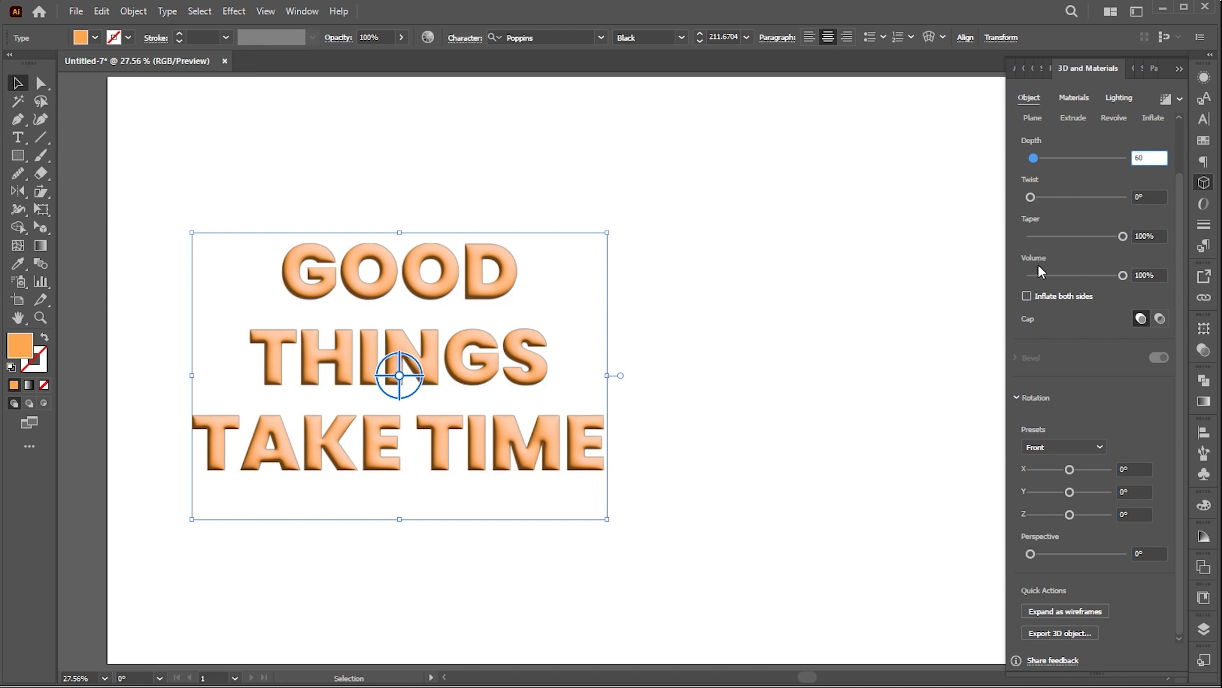
key(Return)
- Set the inflation volume to 50% and the rotation preset to Isometric Top
click(1094, 274)
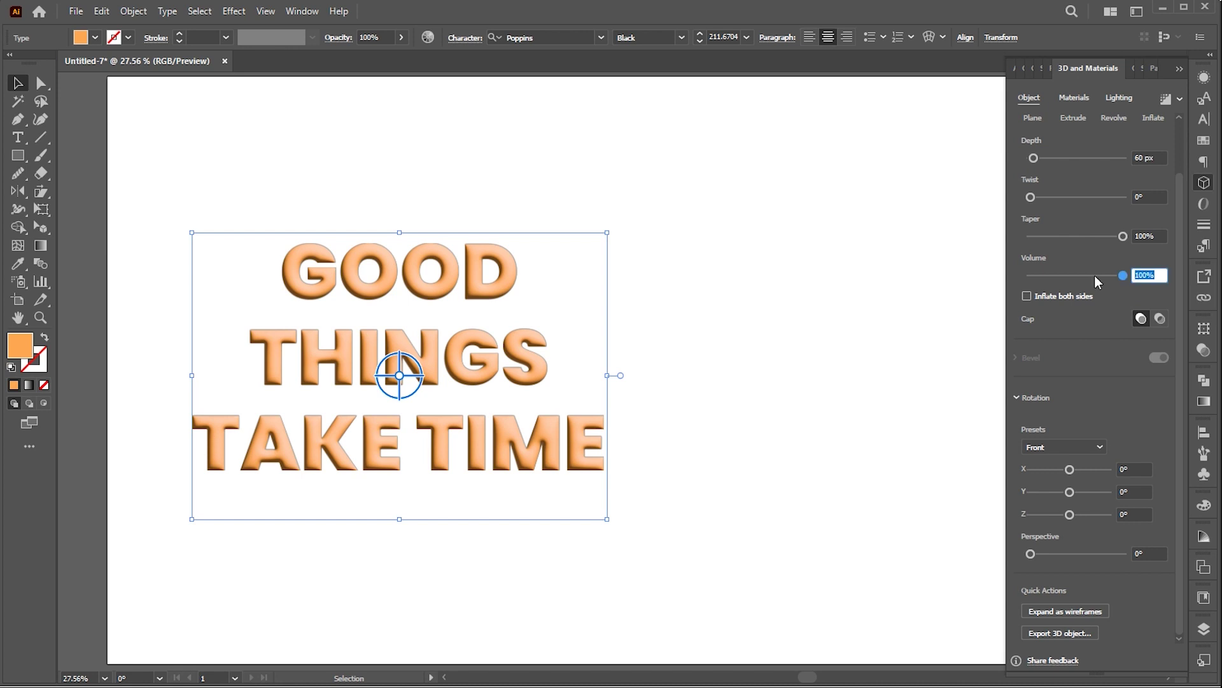
text(50)
click(1082, 446)
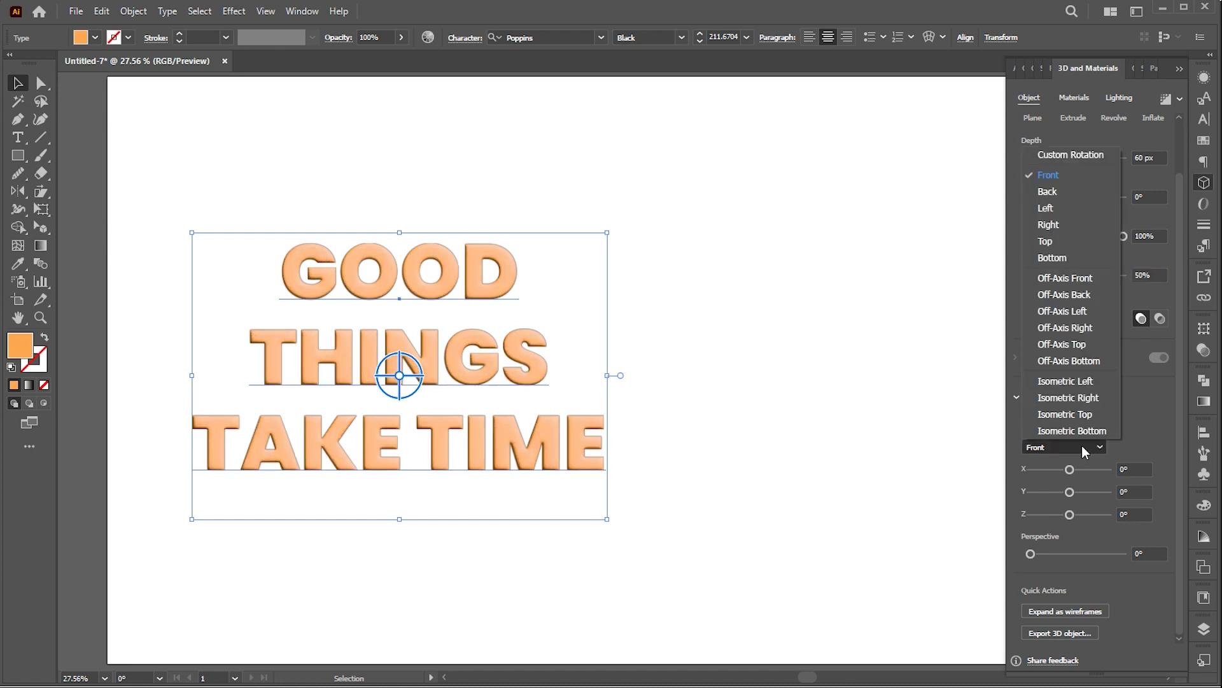
click(1079, 414)
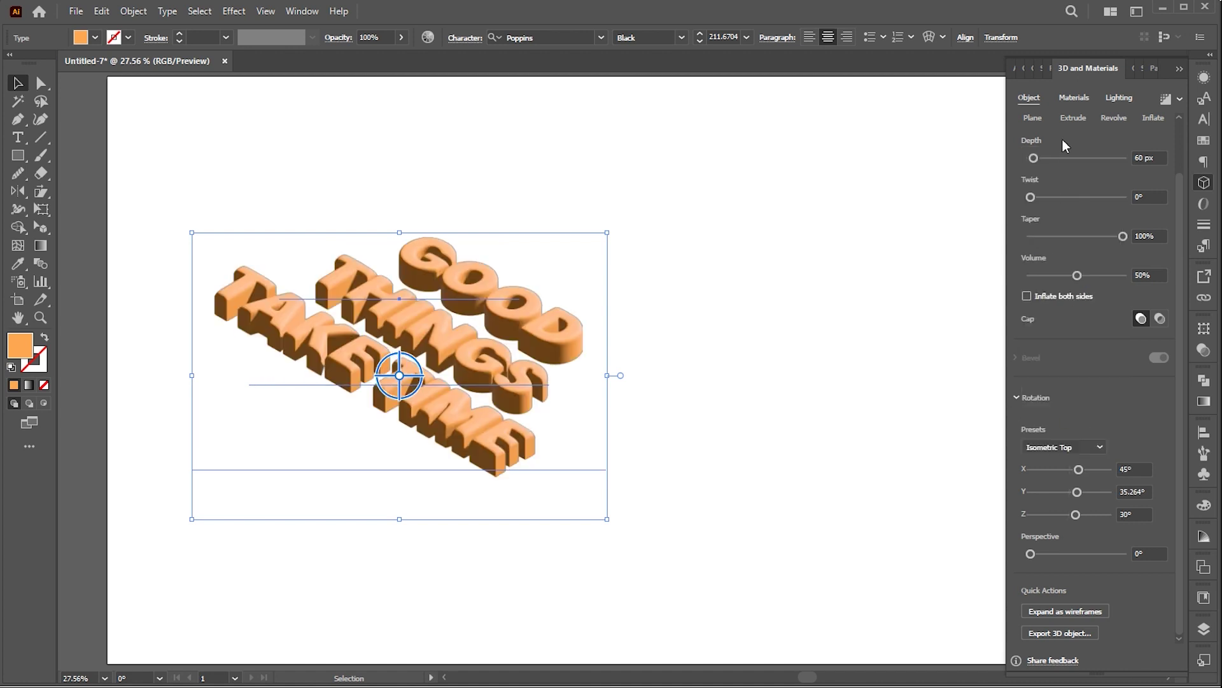
- In the Materials settings, set Roughness to 0 and Metallic to 0.37
click(1074, 99)
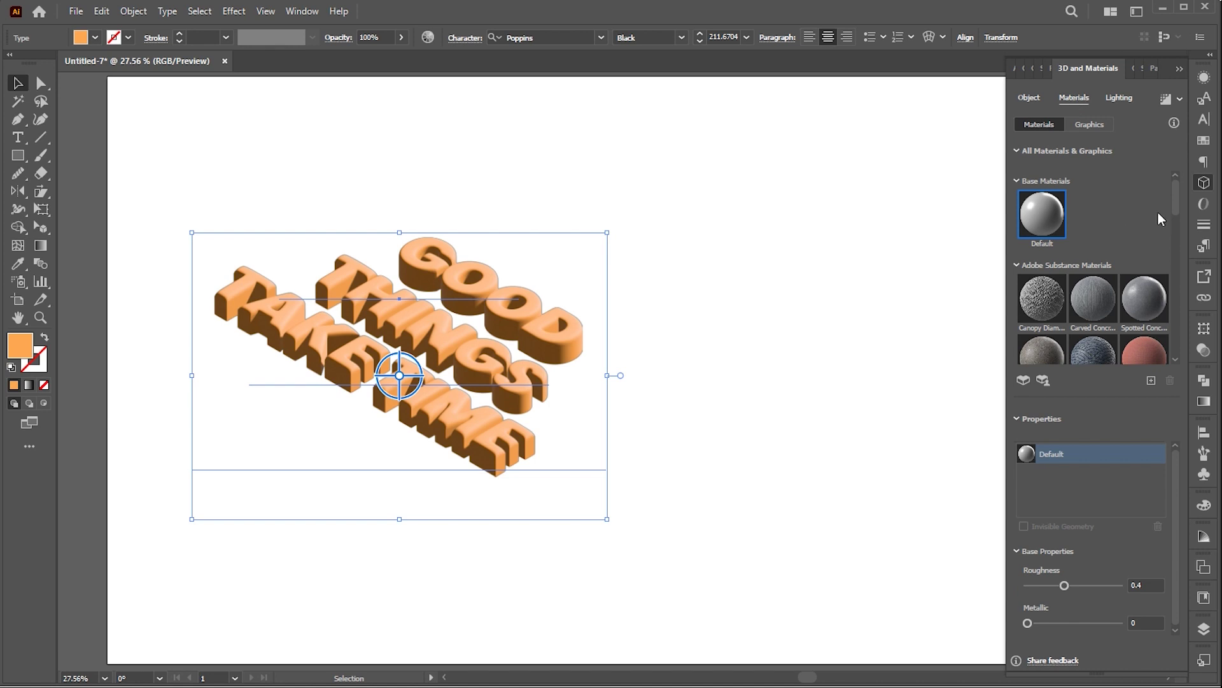
drag(1174, 211, 1176, 257)
scroll(1174, 255, down, 2)
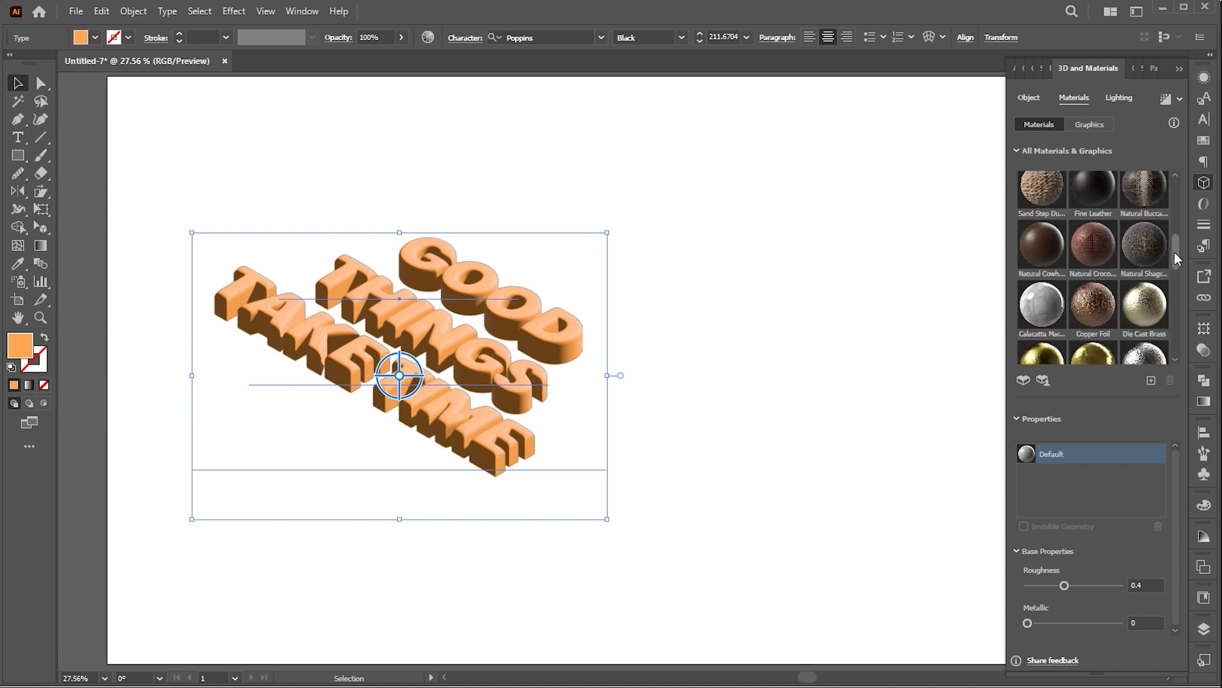
drag(1064, 586, 1057, 623)
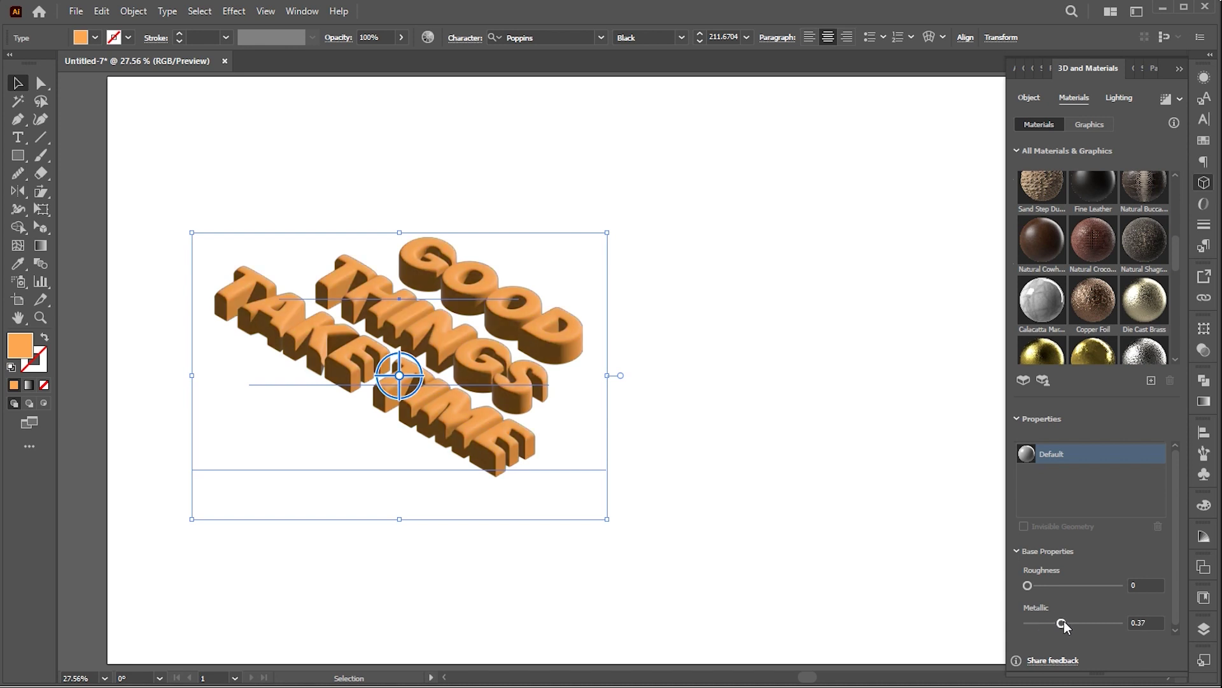
- Set lighting to 120% intensity, -54° rotation, 80% softness, 58% ambient, and enable shadows
click(1127, 99)
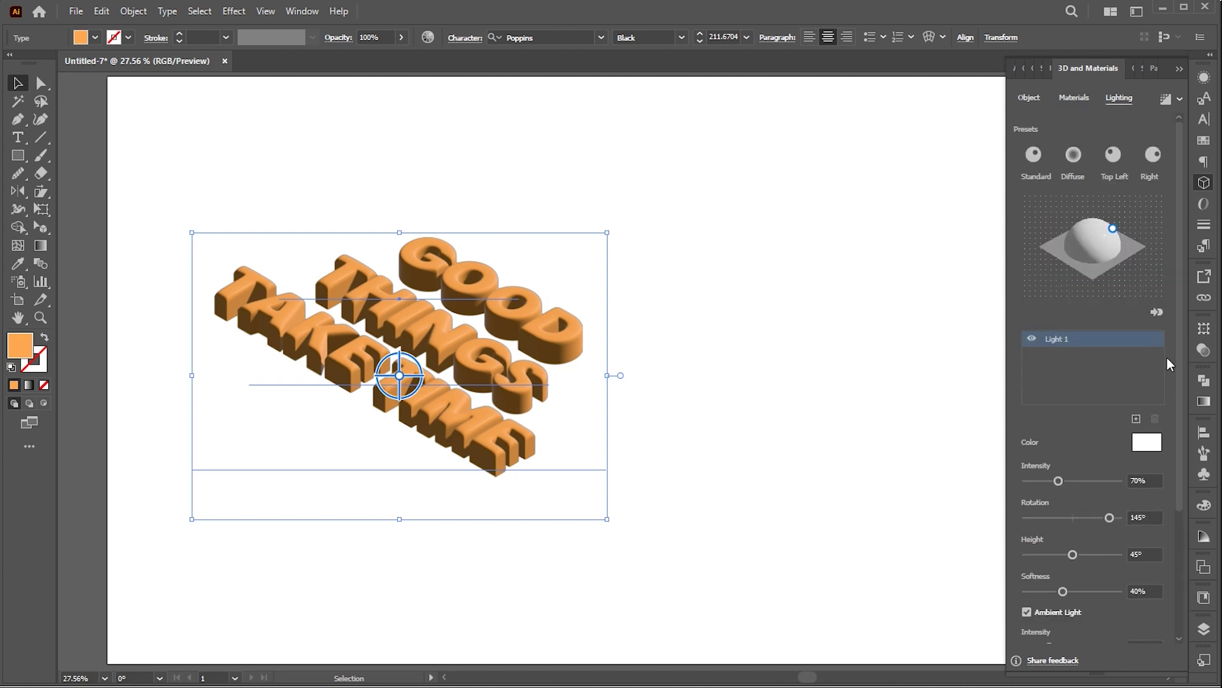
scroll(1175, 428, down, 2)
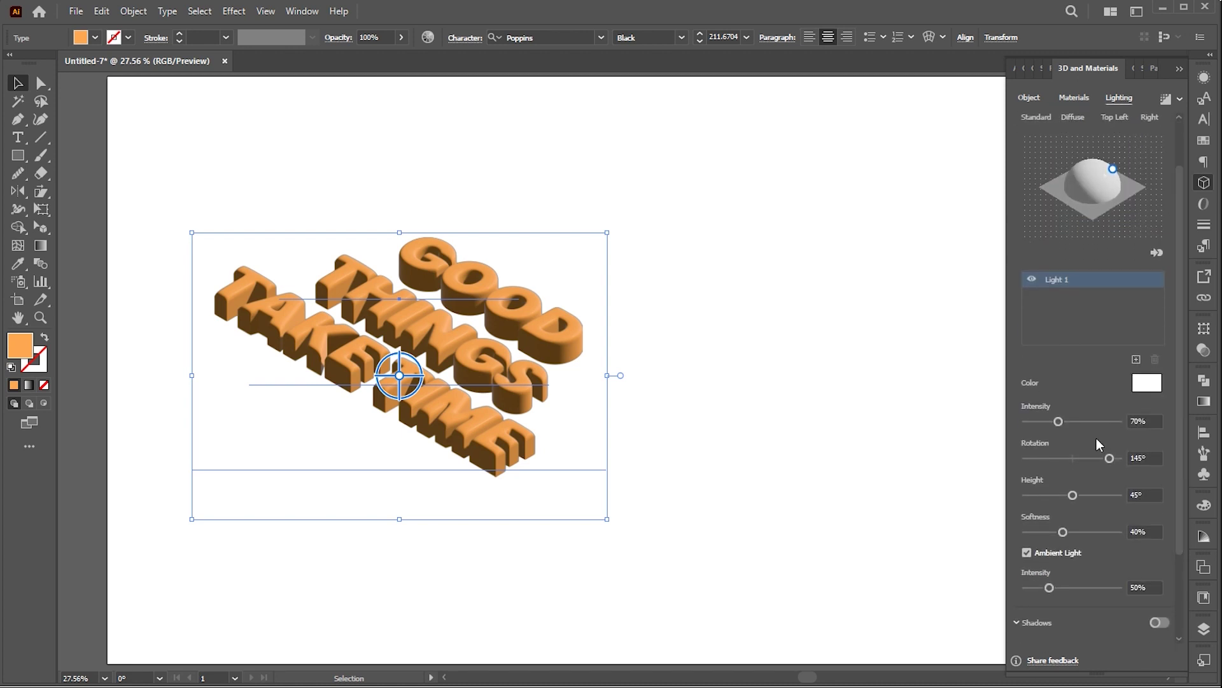
drag(1058, 421, 1058, 457)
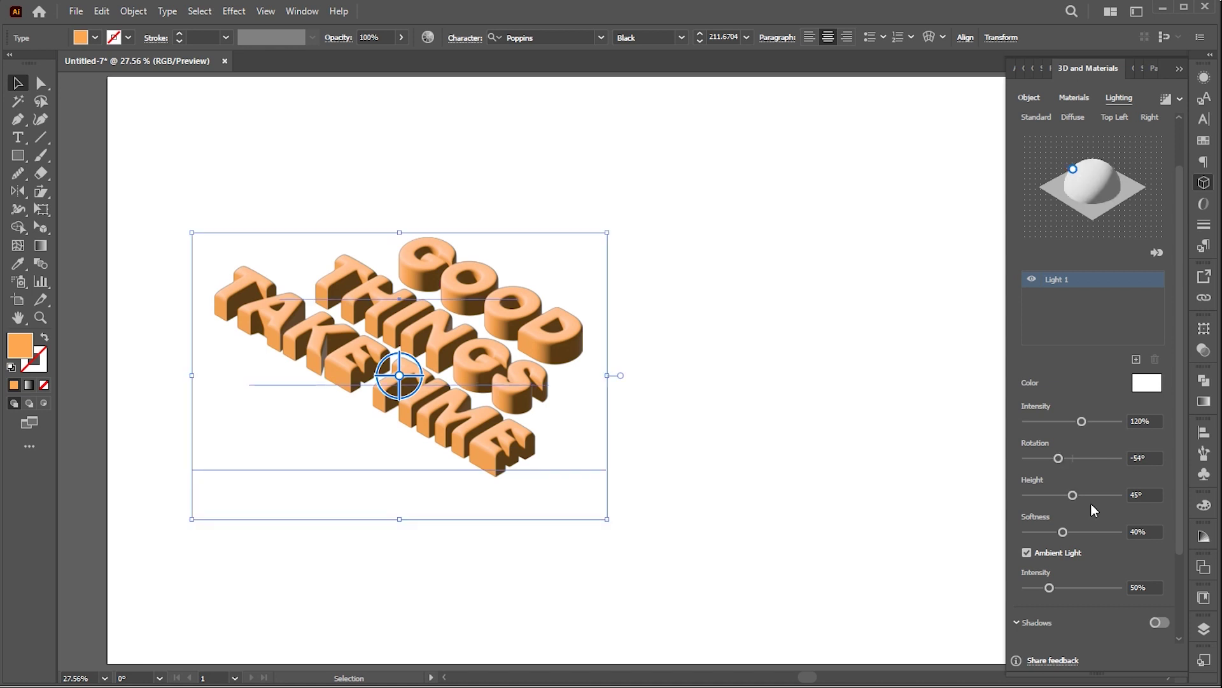
drag(1068, 531, 1102, 537)
drag(1056, 591, 1056, 587)
scroll(1179, 554, down, 3)
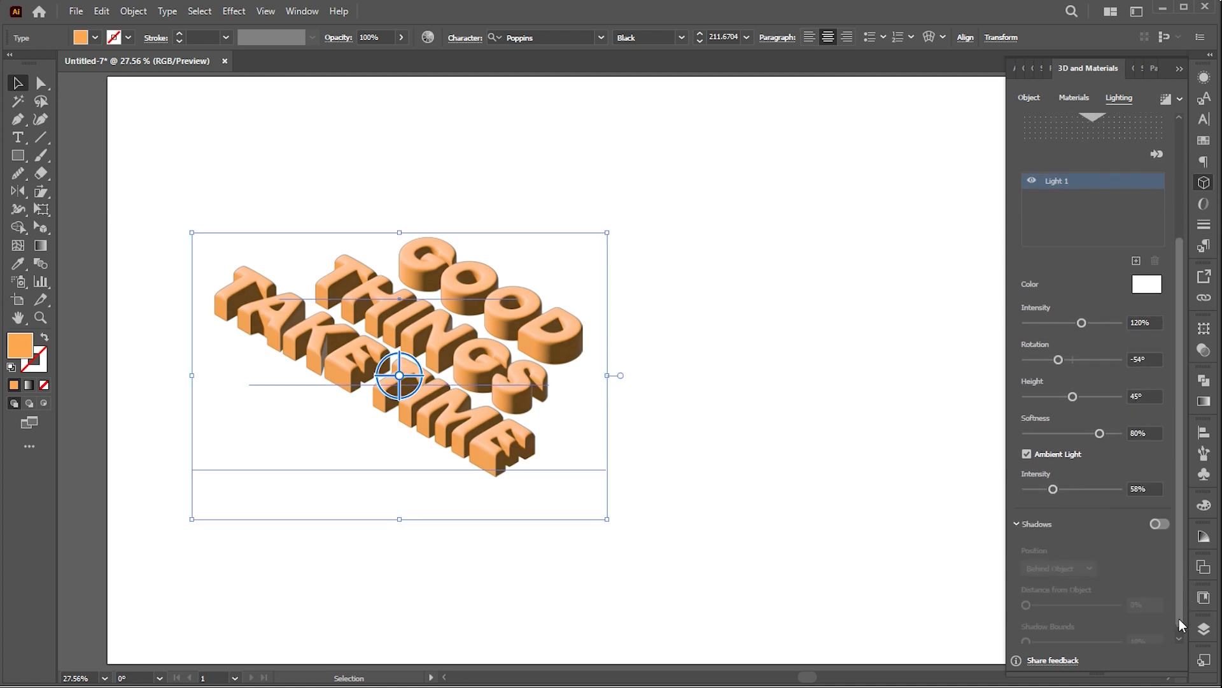
click(1159, 520)
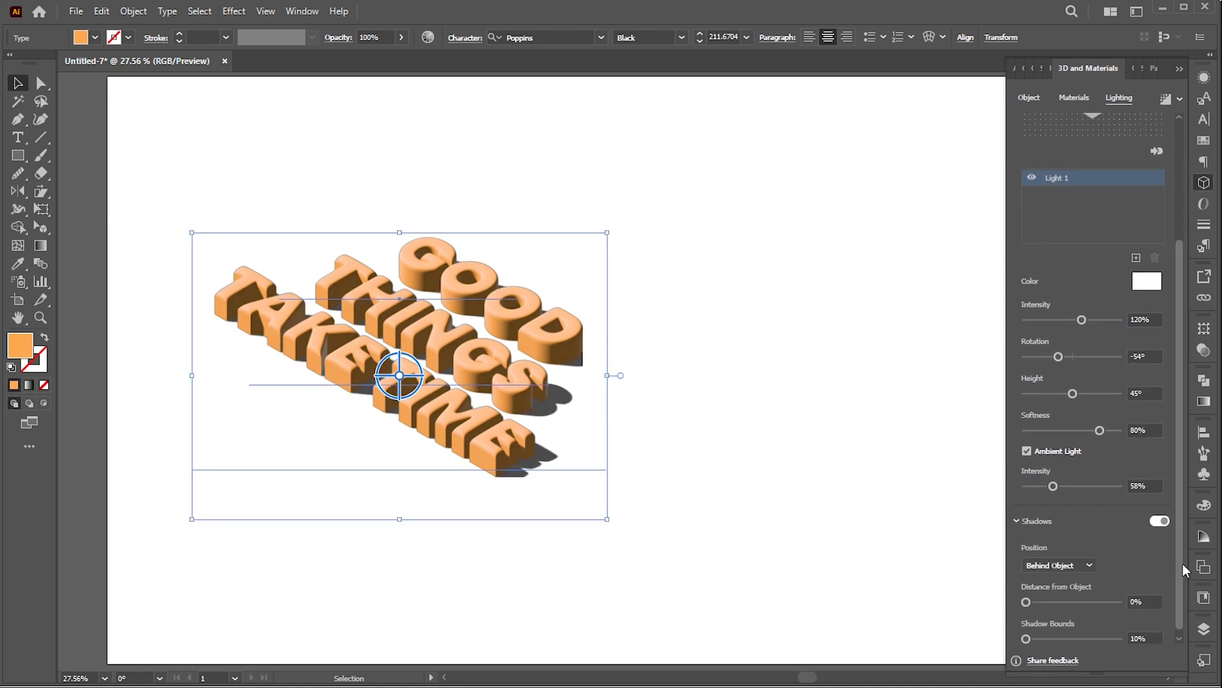
- Widen Shadow Bounds to 400% and deselect the rendered 3D text
scroll(1179, 582, down, 1)
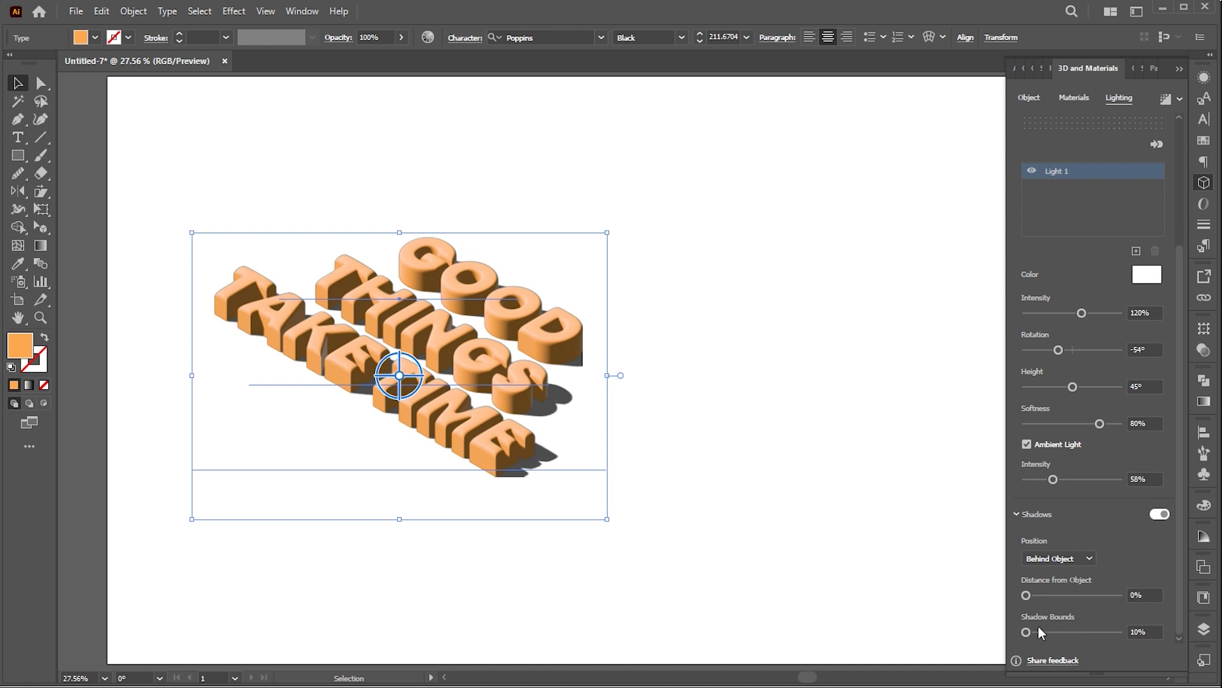
drag(1026, 632, 1130, 631)
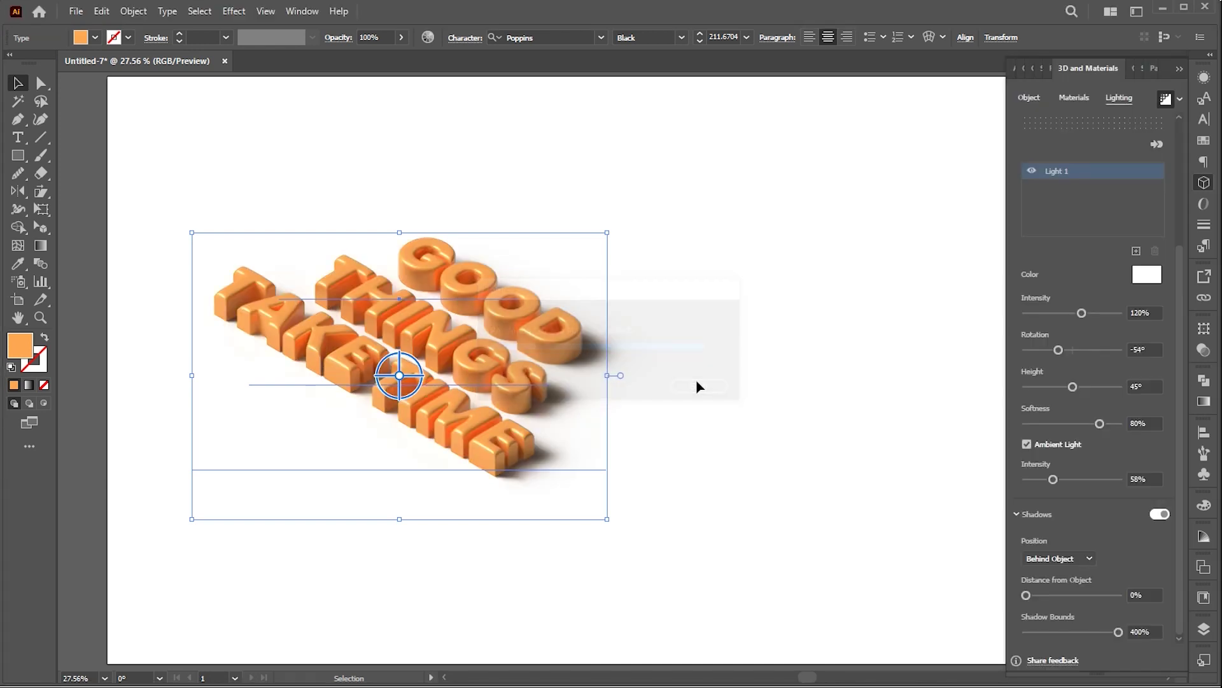
click(655, 398)
- Select the orange 3D phrase and Alt-drag a copy to the right of the original
key(z)
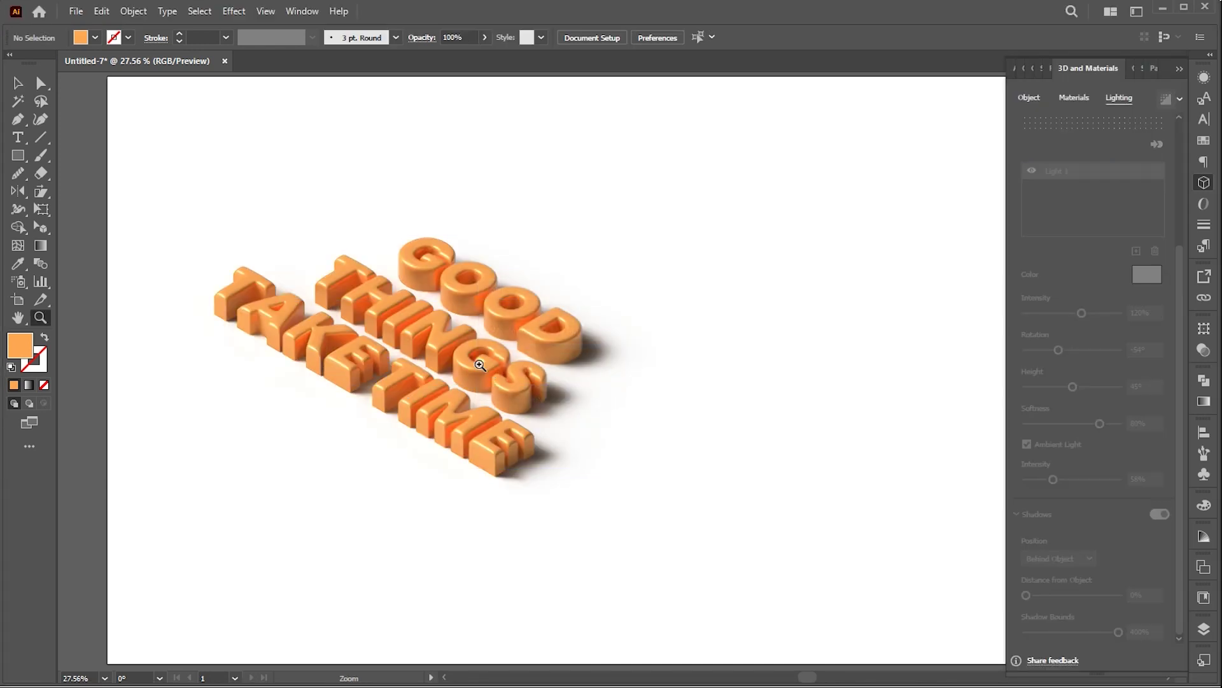
drag(468, 336, 469, 367)
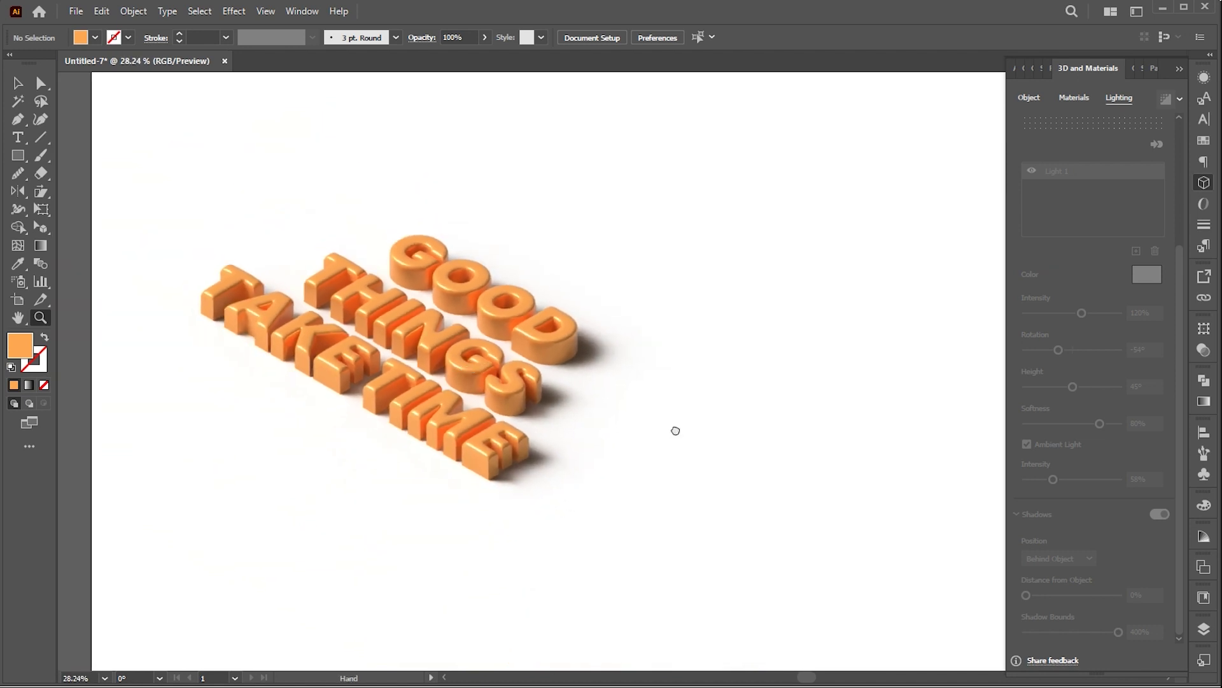
drag(673, 428, 581, 423)
key(v)
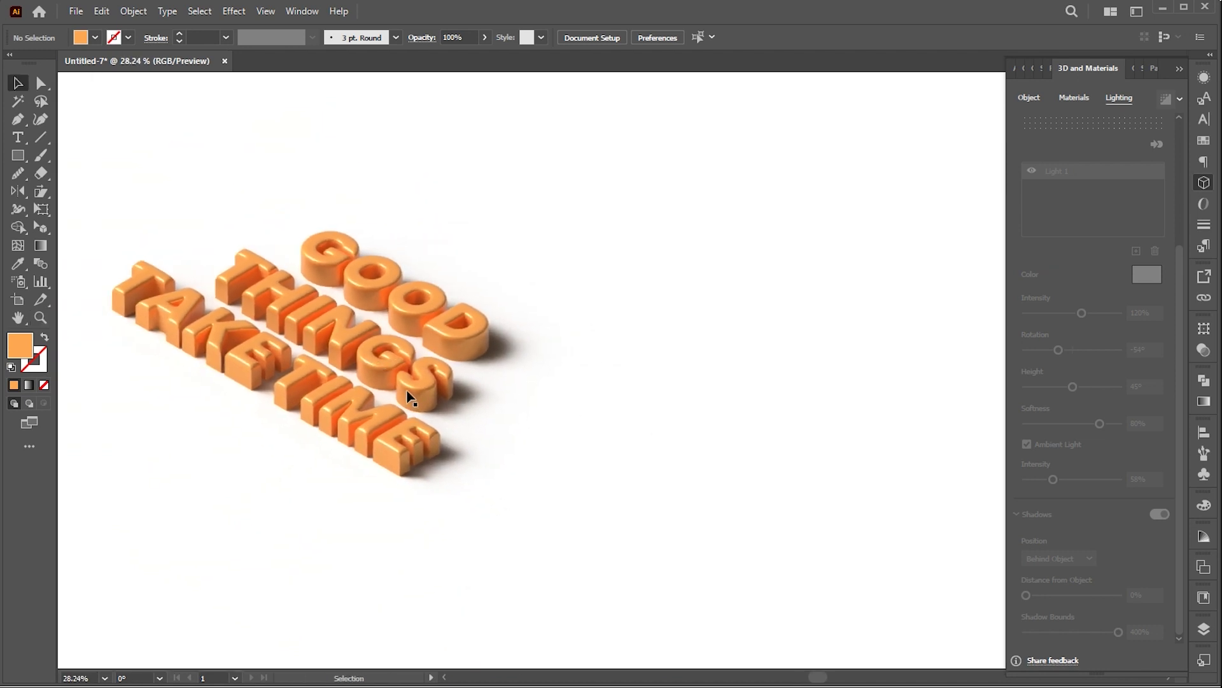
click(1176, 72)
click(386, 360)
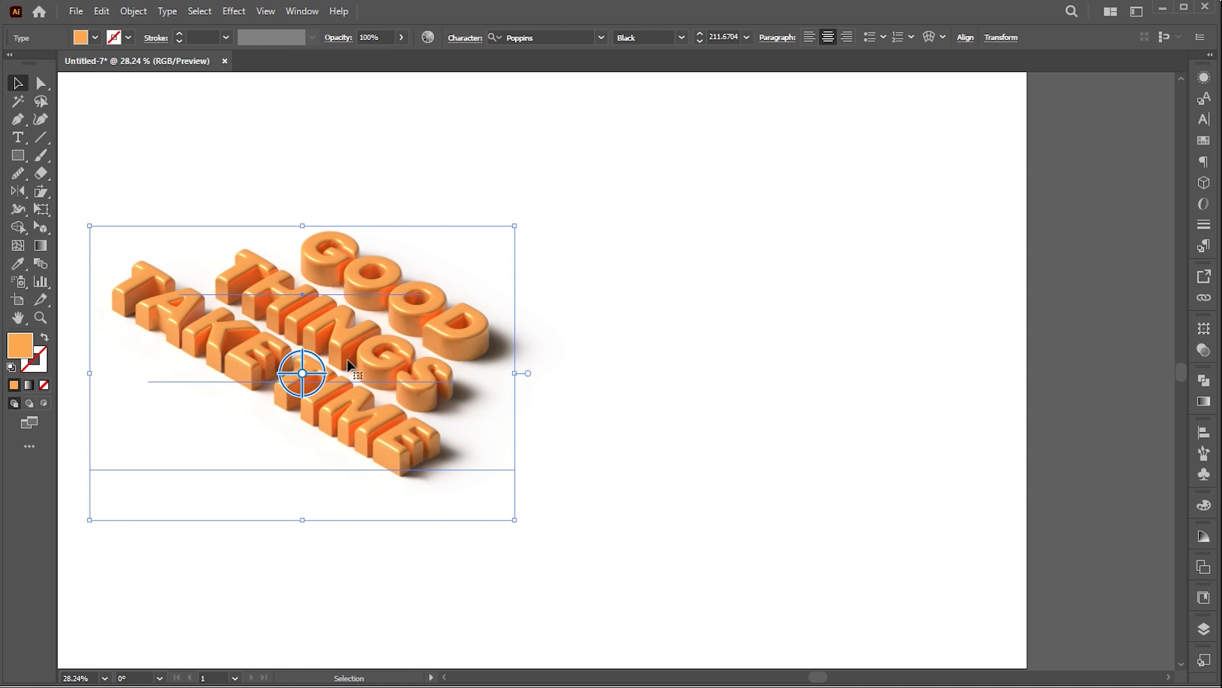
drag(510, 364, 826, 365)
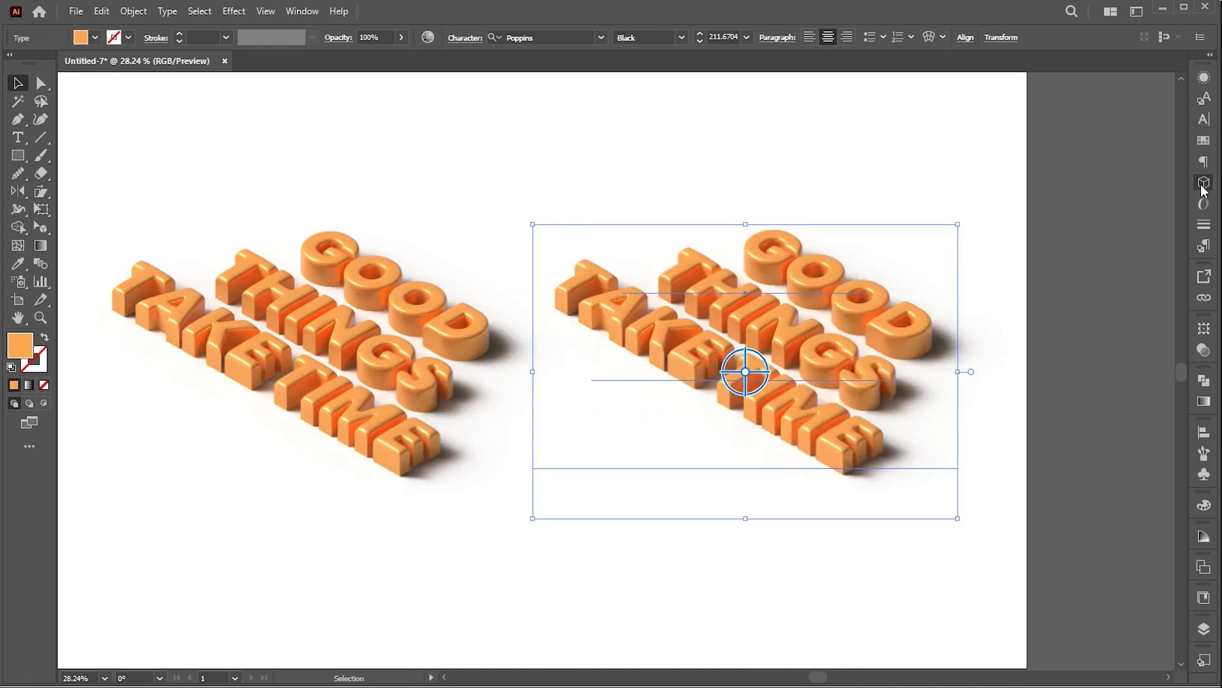
- Replace the copy's words with THANKS, FOR and WATCHING on three lines
double_click(785, 312)
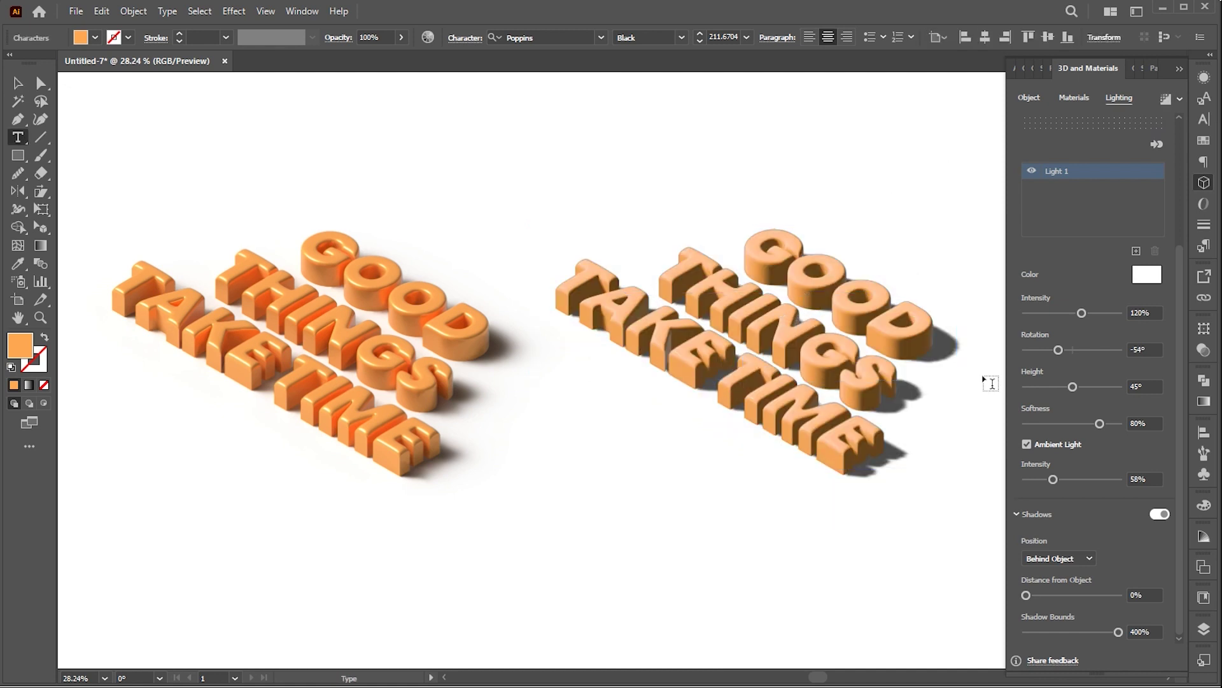
key(ctrl+a)
text(THANK)
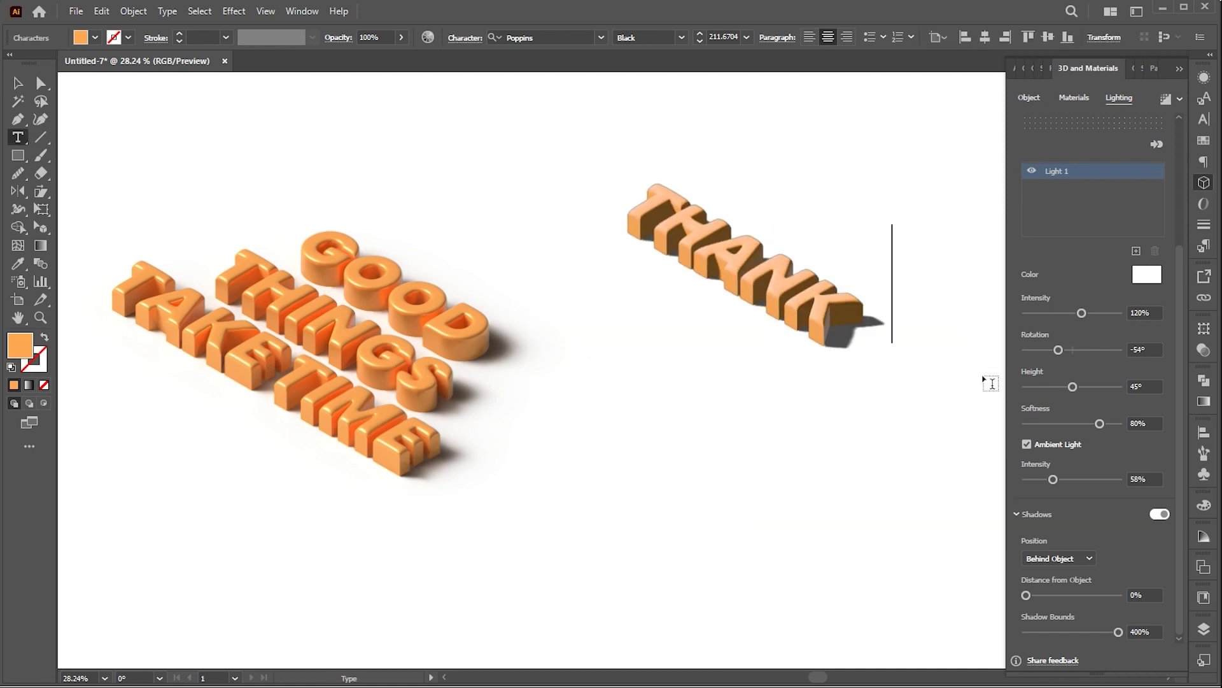
text(S)
key(Return)
text(FOR)
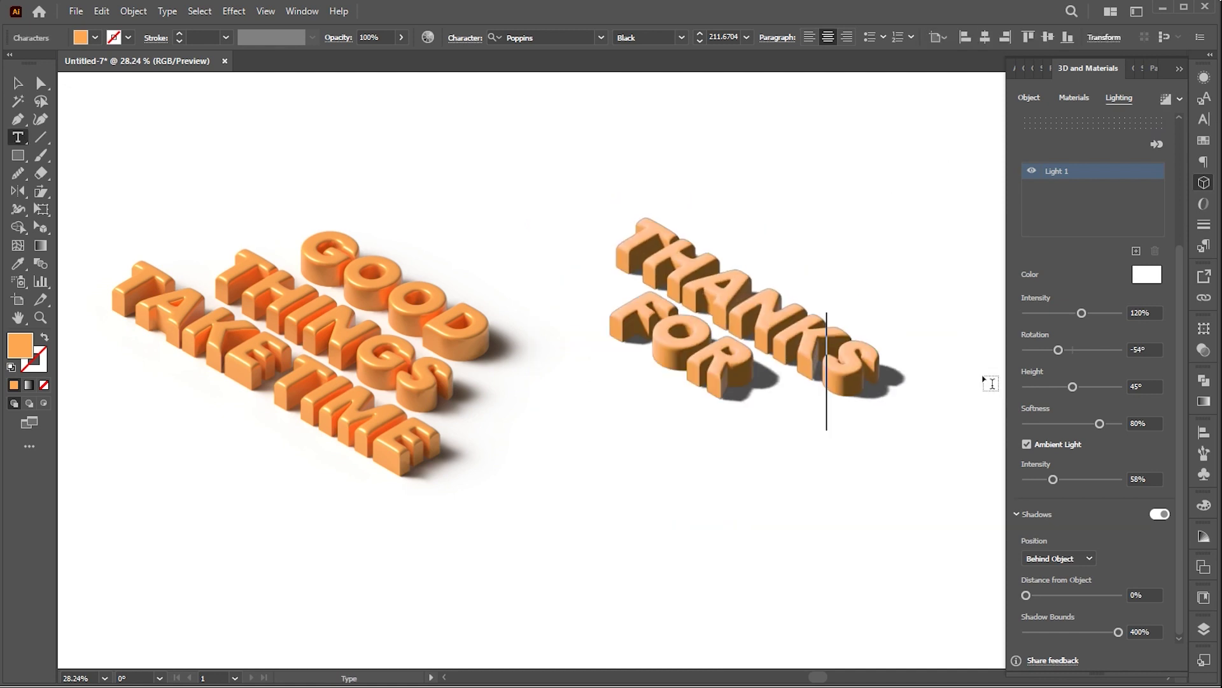
key(Return)
text(WATCHING)
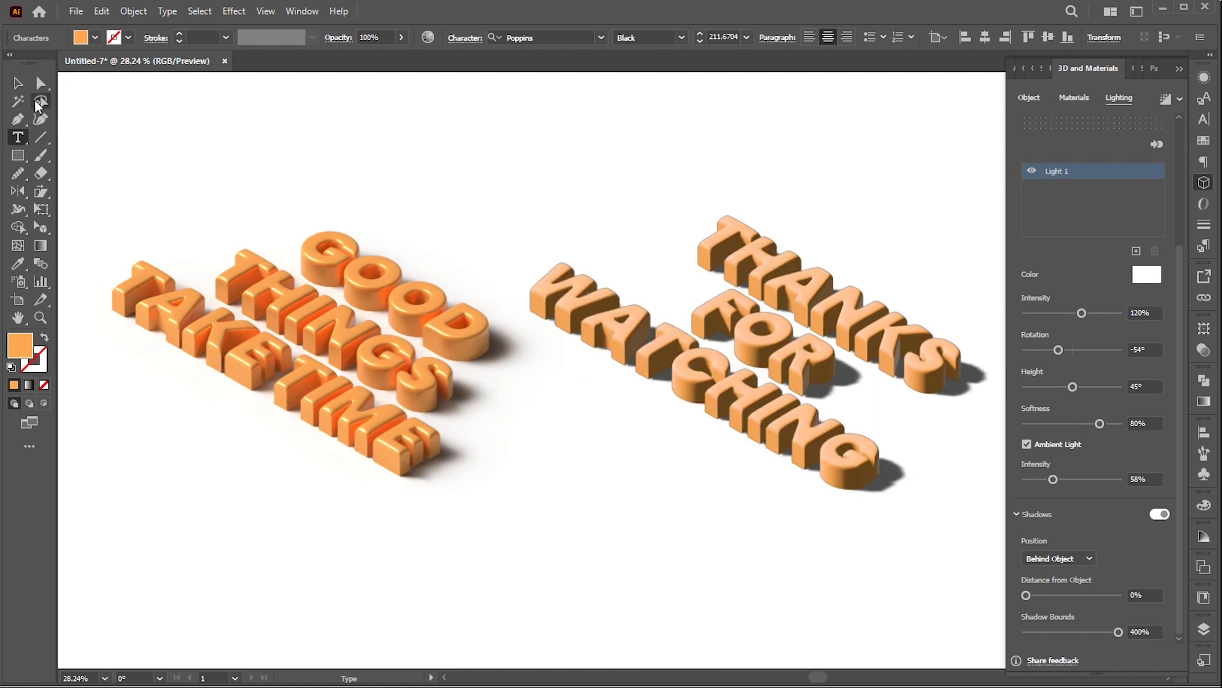
click(18, 82)
- Give the THANKS FOR WATCHING copy a blue fill and deselect it
double_click(21, 348)
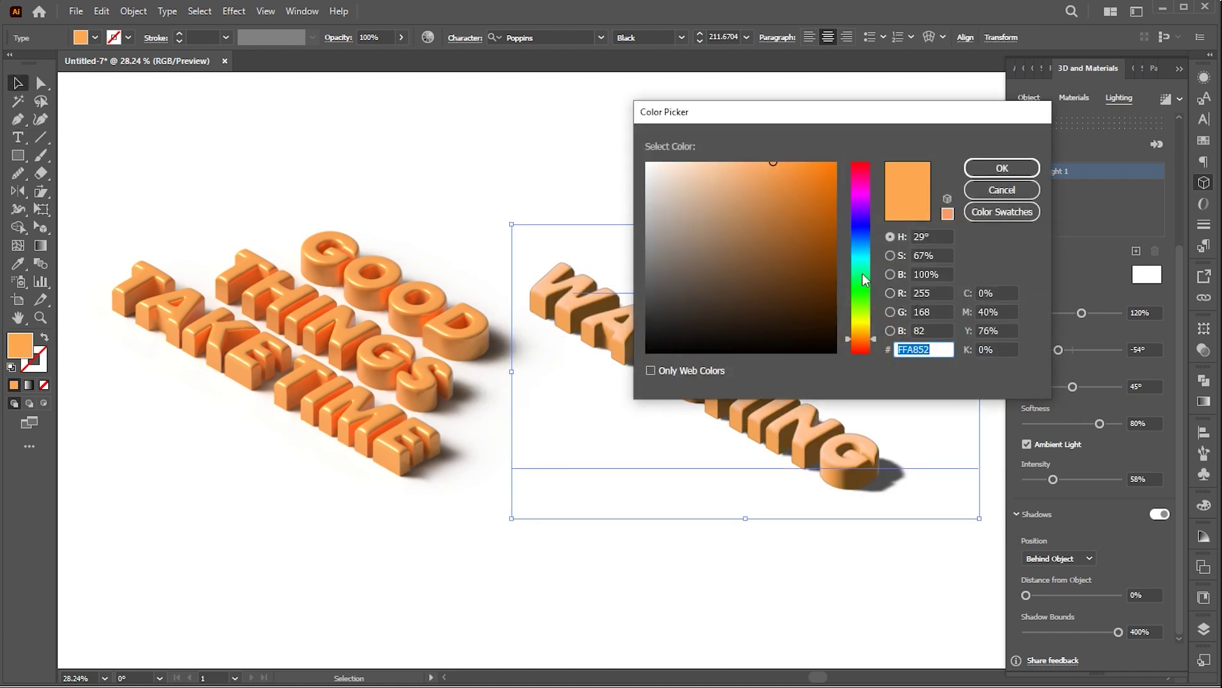
click(864, 277)
click(1006, 90)
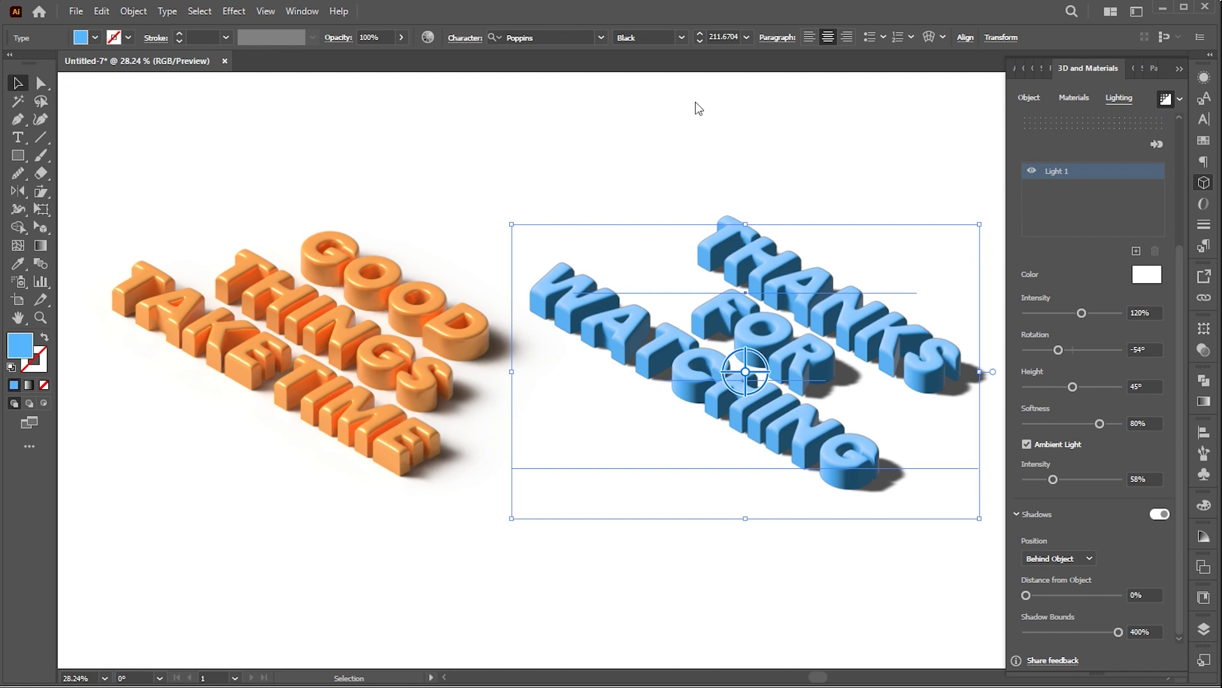
click(931, 124)
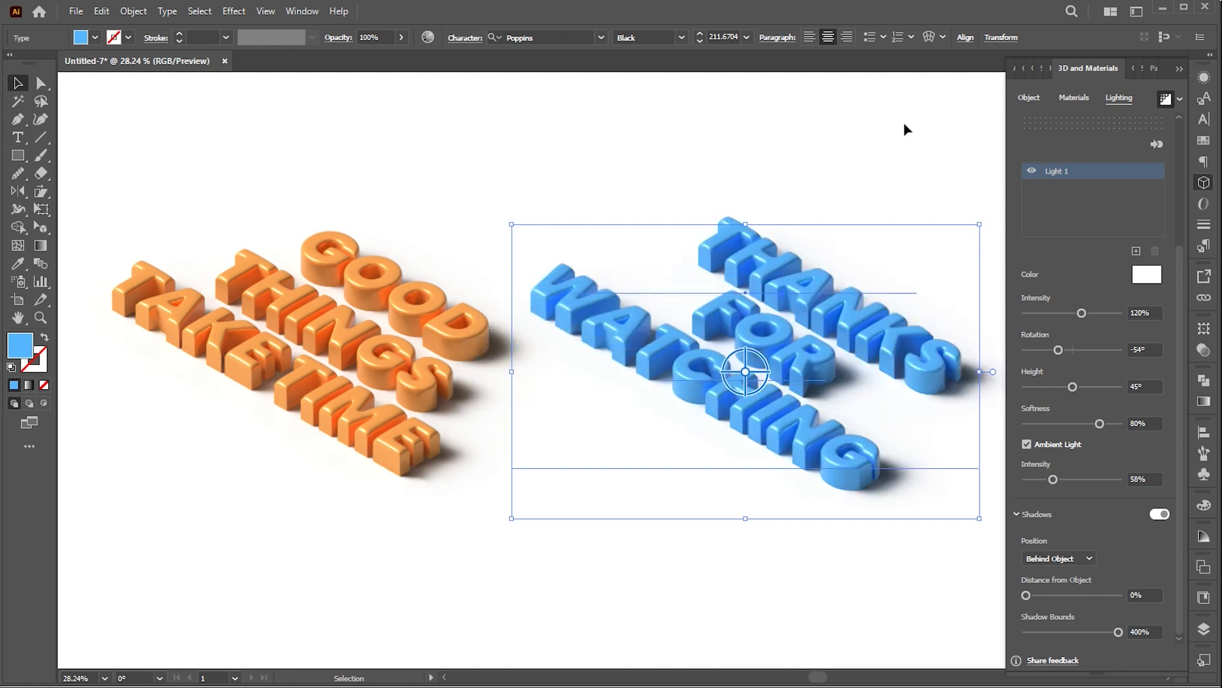
click(1164, 68)
key(z)
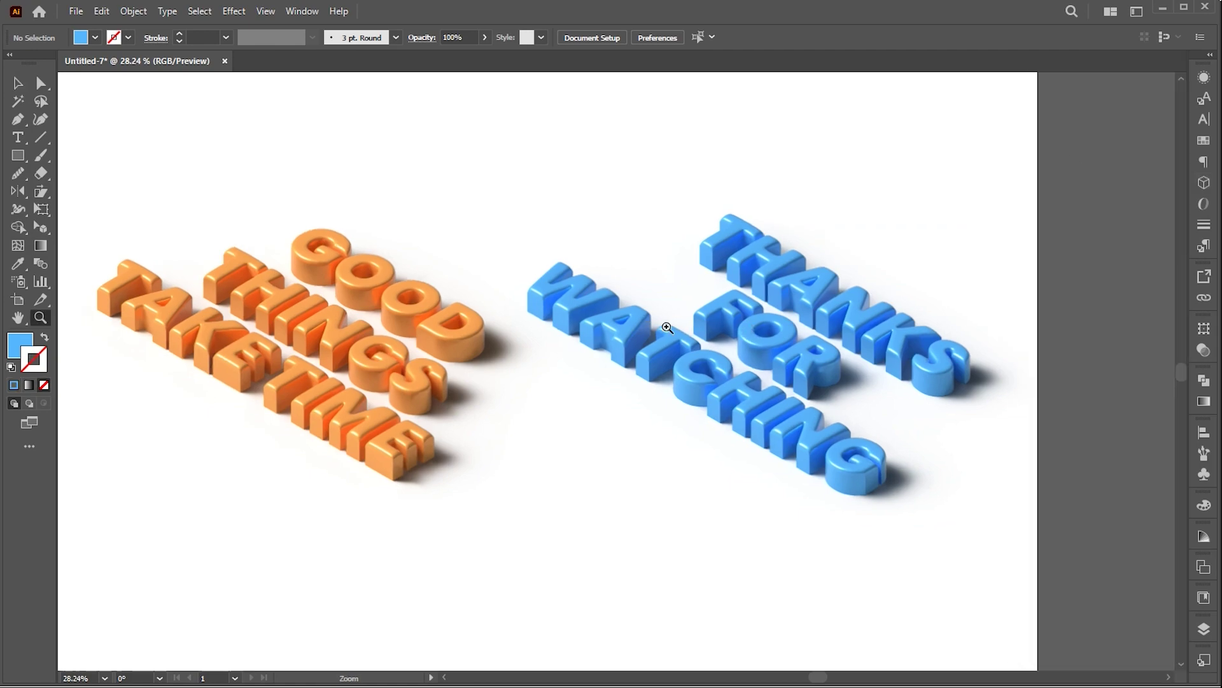